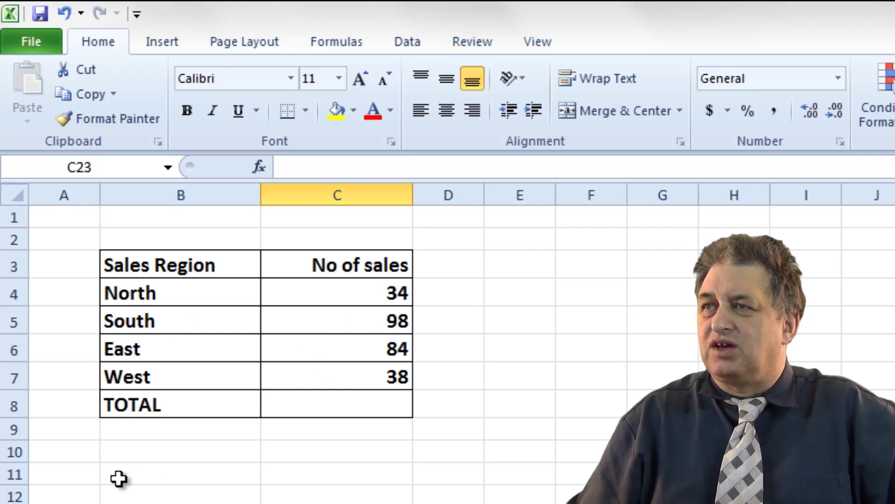
- AutoSum the four regions' sales into C8 as =SUM(C4:C7), totalling 254
click(356, 404)
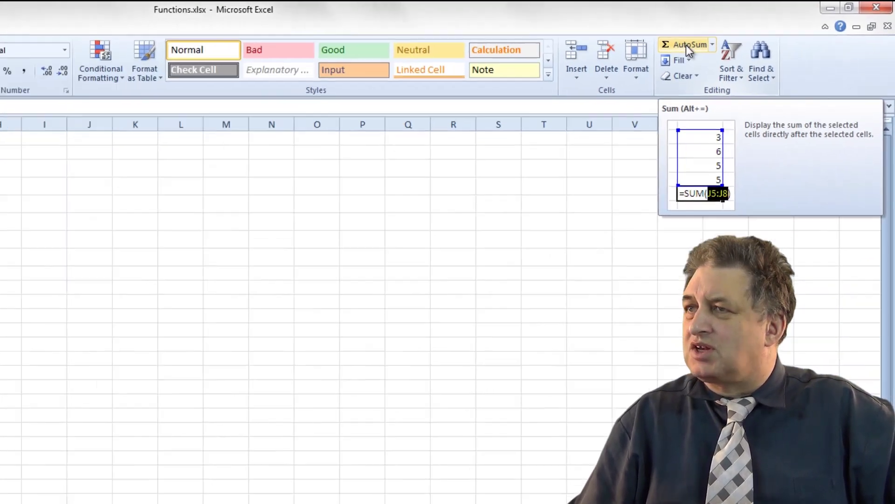
click(522, 79)
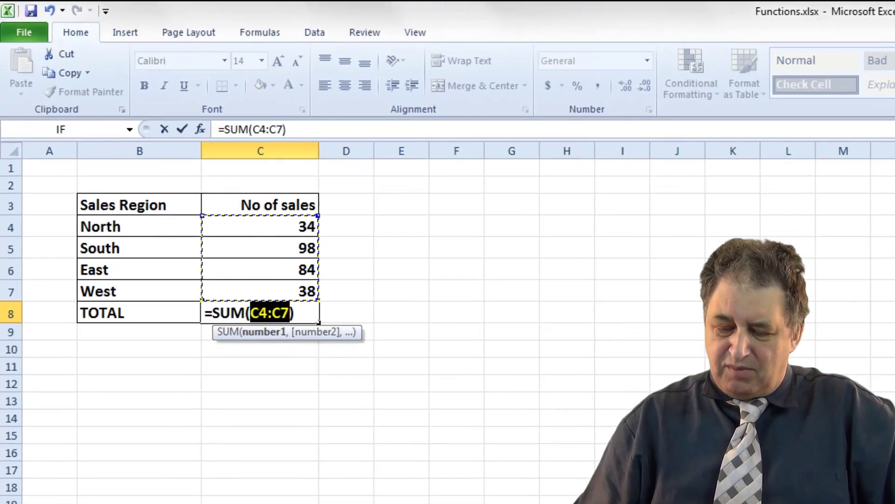
key(Return)
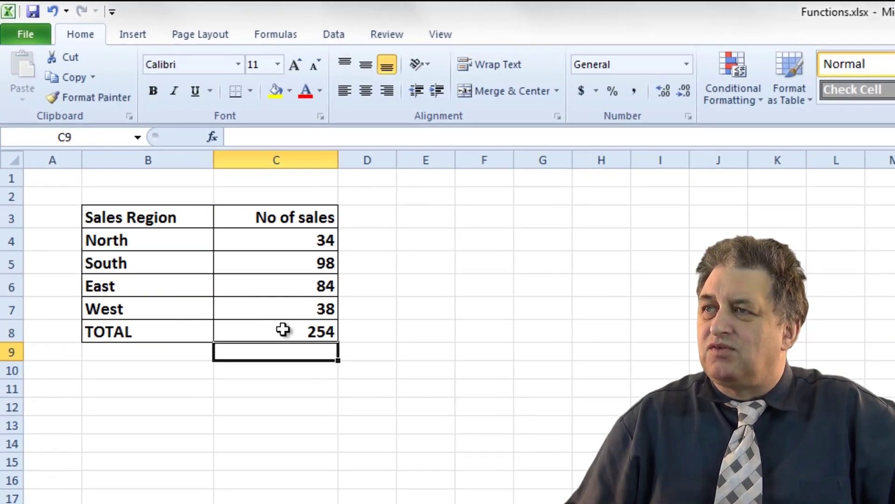
click(283, 329)
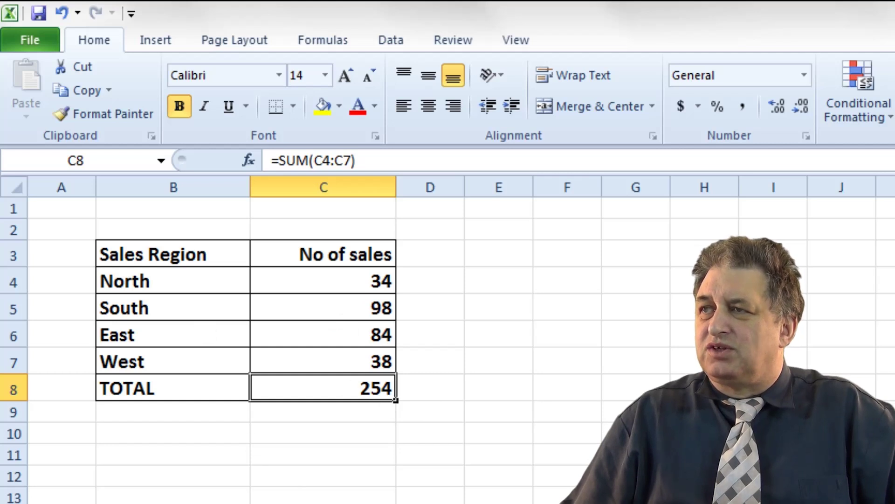
- Delete the existing total from C8
click(428, 503)
click(366, 388)
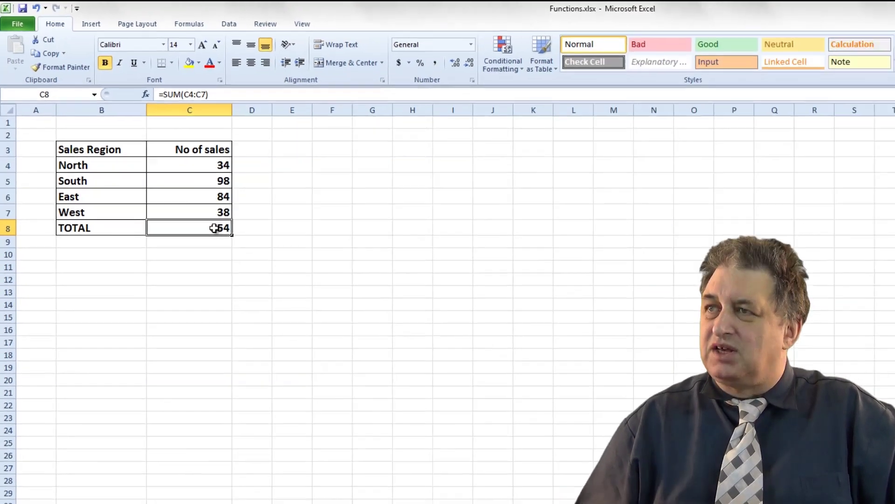
key(Delete)
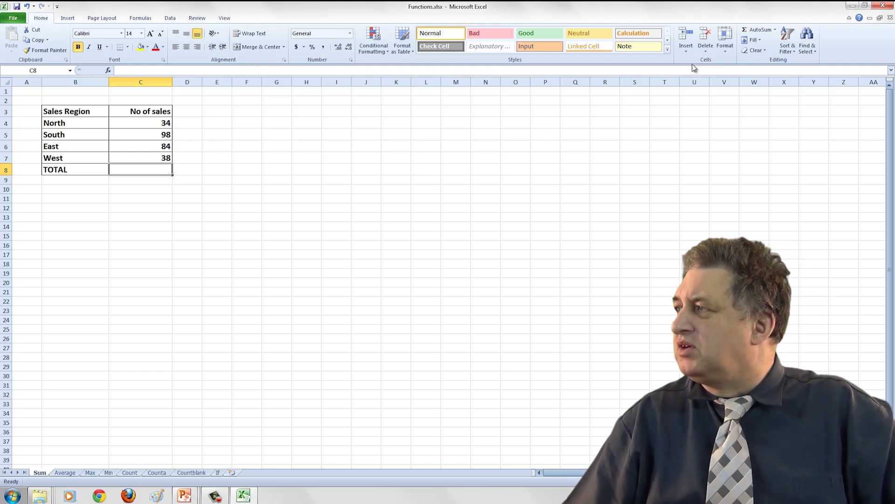
- Re-insert the AutoSum total in C8, check its formula, then delete it again
click(757, 31)
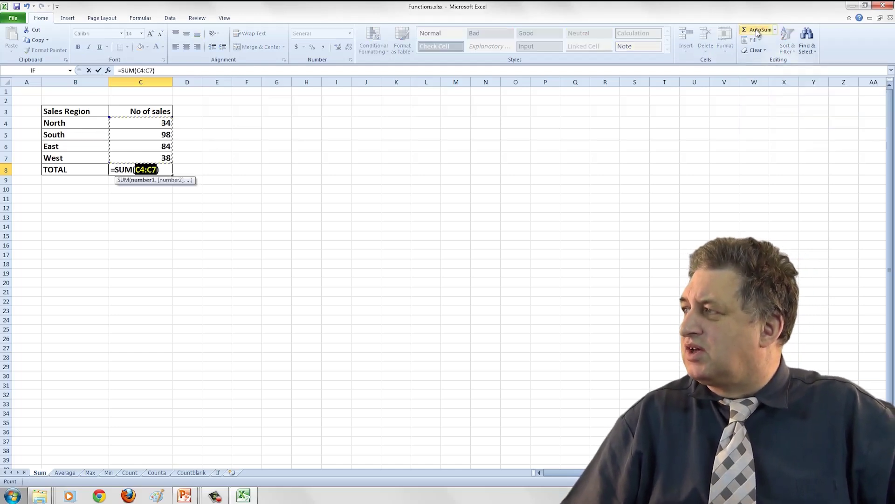
key(Return)
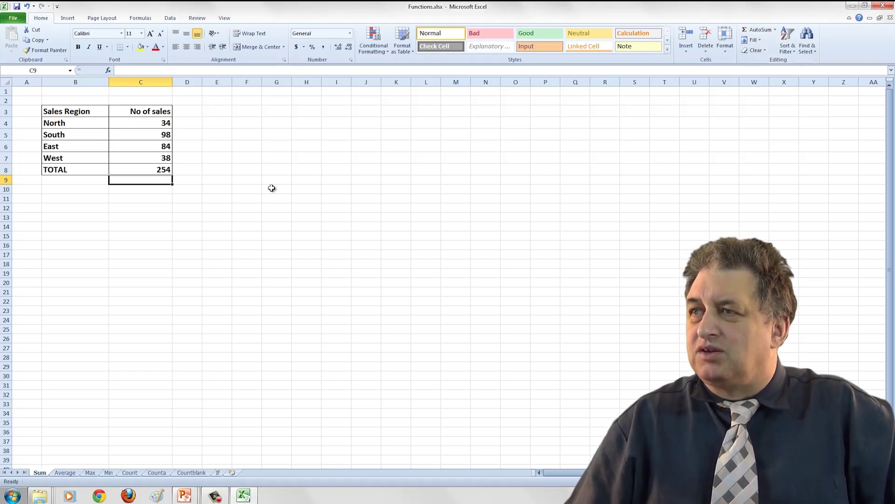
click(152, 171)
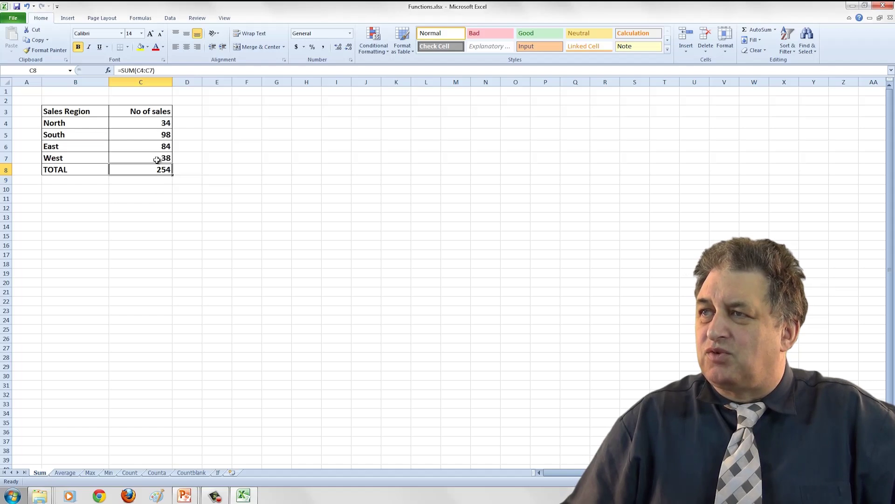
click(177, 258)
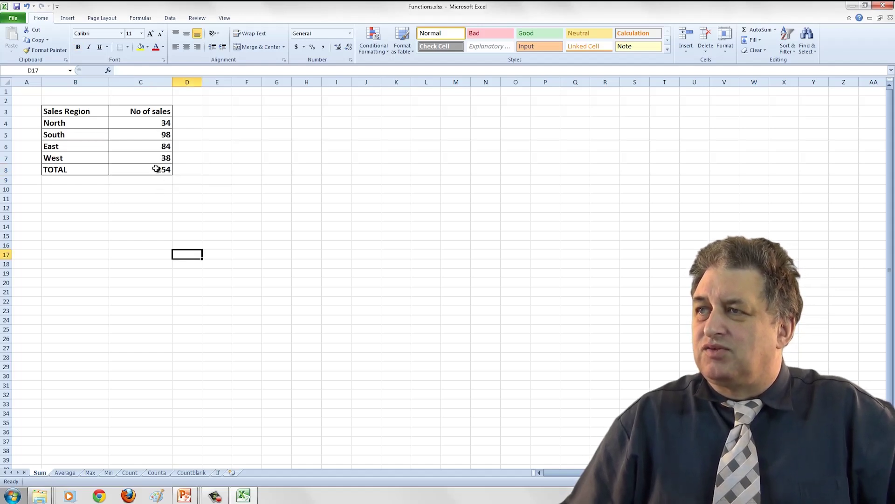
click(156, 169)
key(Delete)
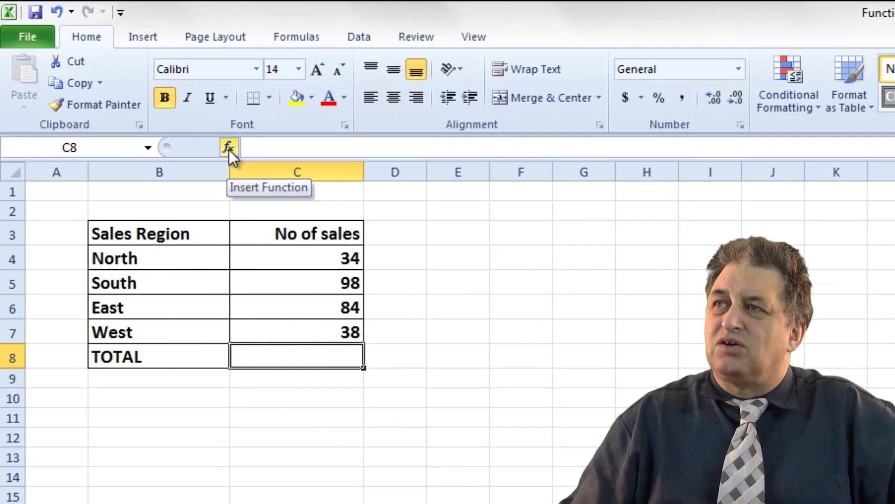
click(228, 147)
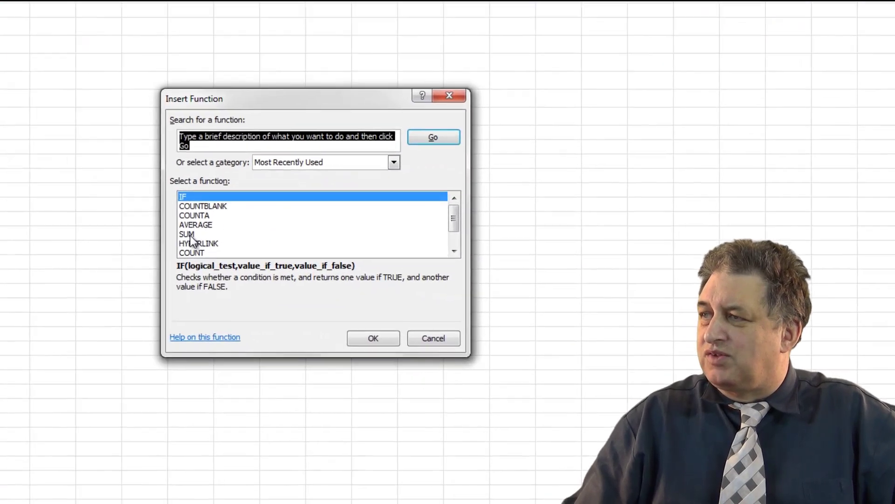
click(418, 282)
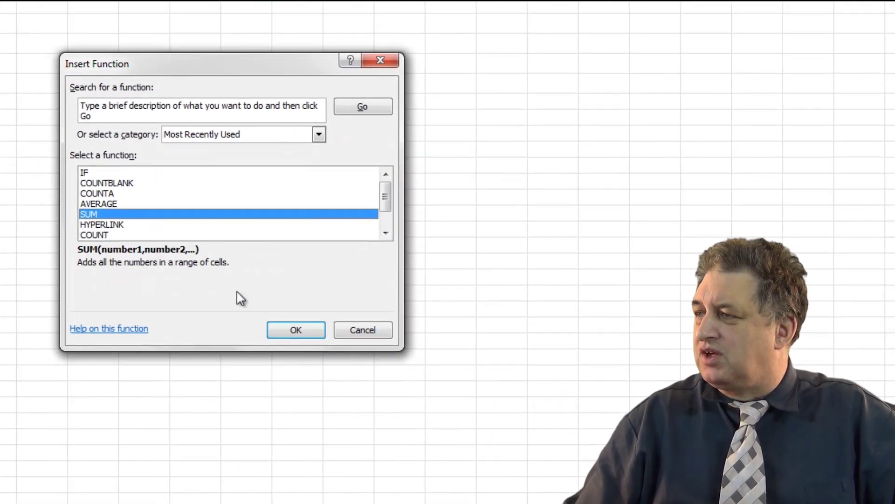
click(293, 331)
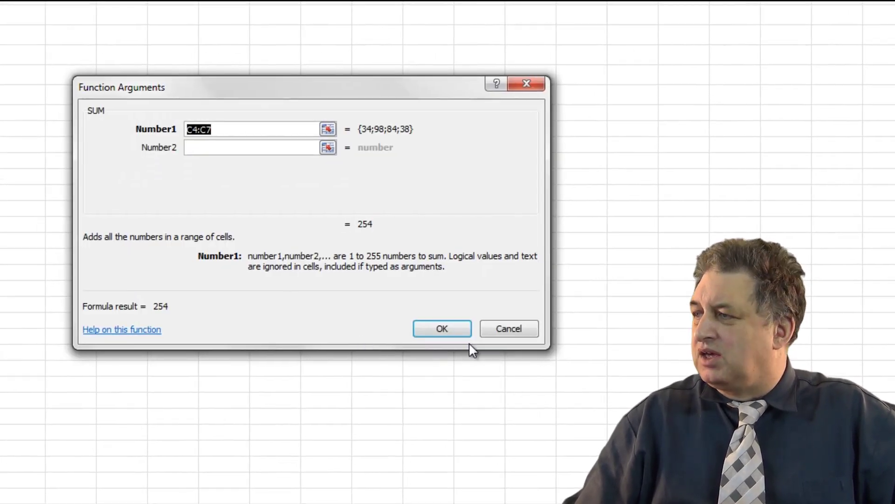
click(461, 332)
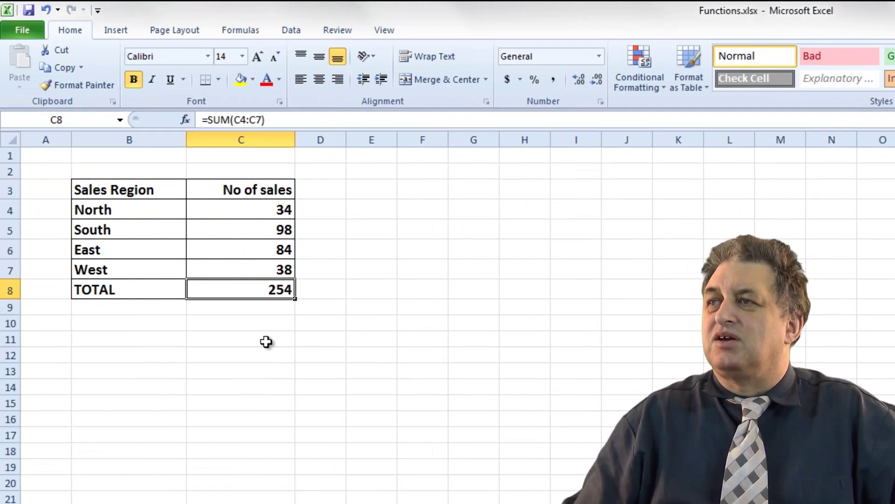
key(Delete)
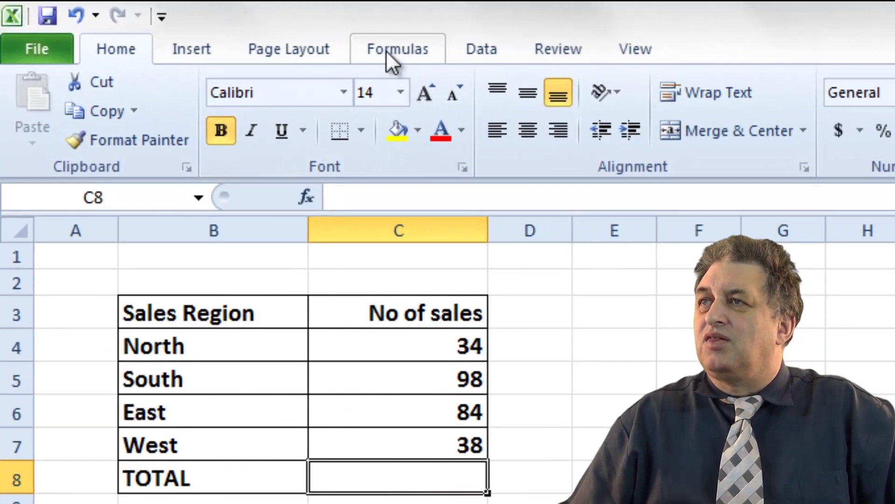
- From the Formulas tab, AutoSum the sales into C8, view the formula, then delete it
click(388, 51)
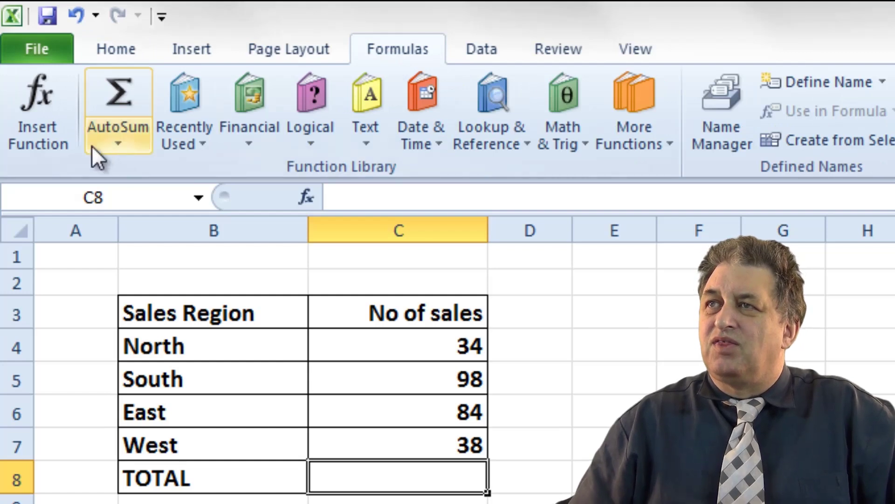
click(111, 96)
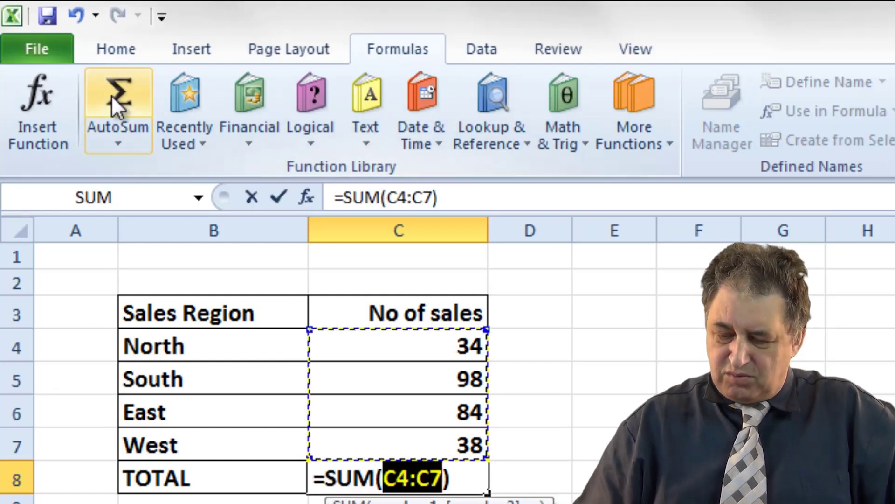
key(Return)
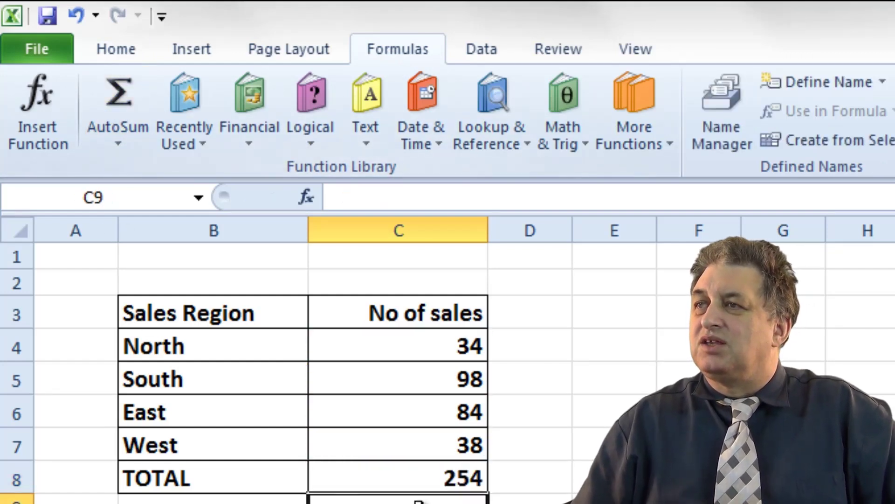
click(444, 483)
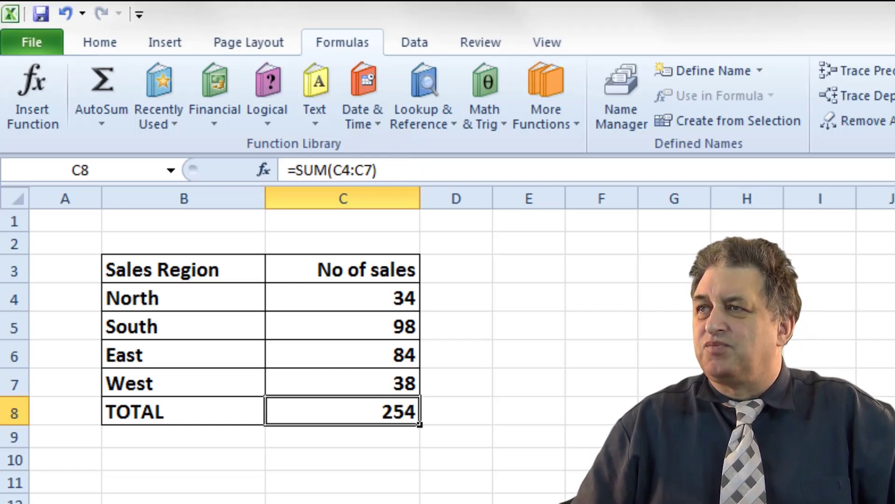
click(377, 500)
click(387, 410)
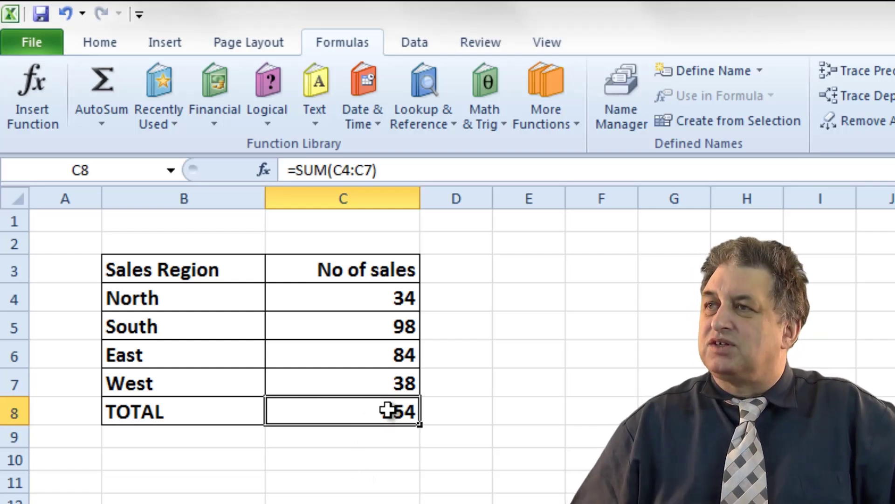
key(Delete)
- Redo the AutoSum total in C8, delete it again, and select the TOTAL cells B8:C8
click(244, 498)
click(371, 416)
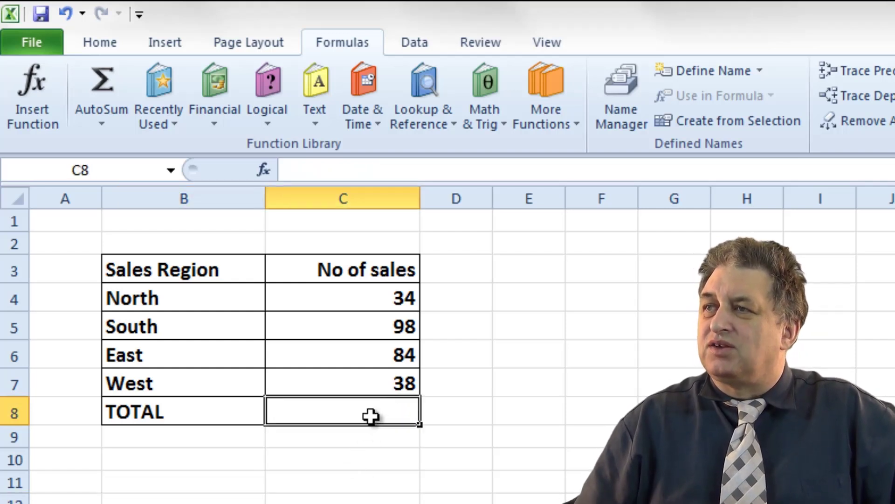
click(103, 83)
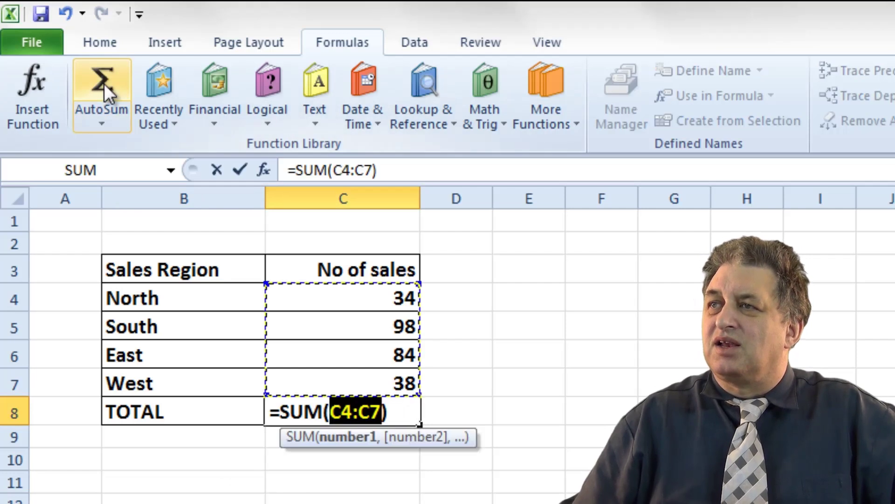
key(Return)
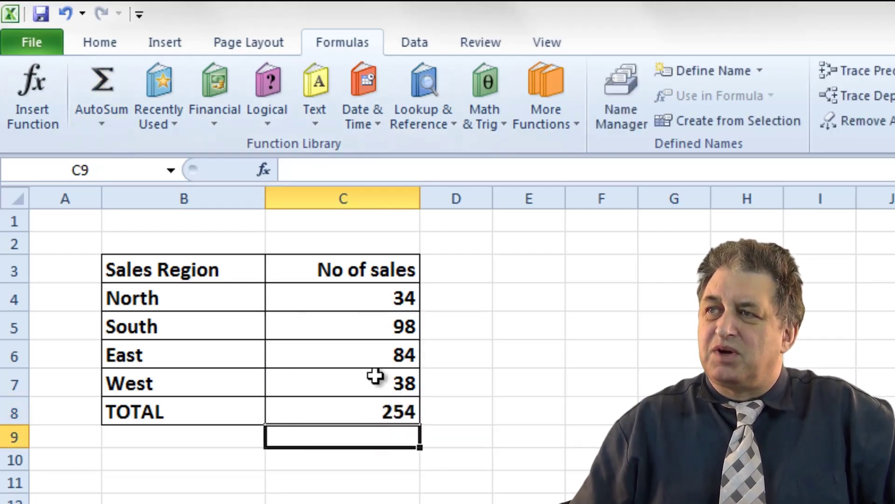
click(389, 411)
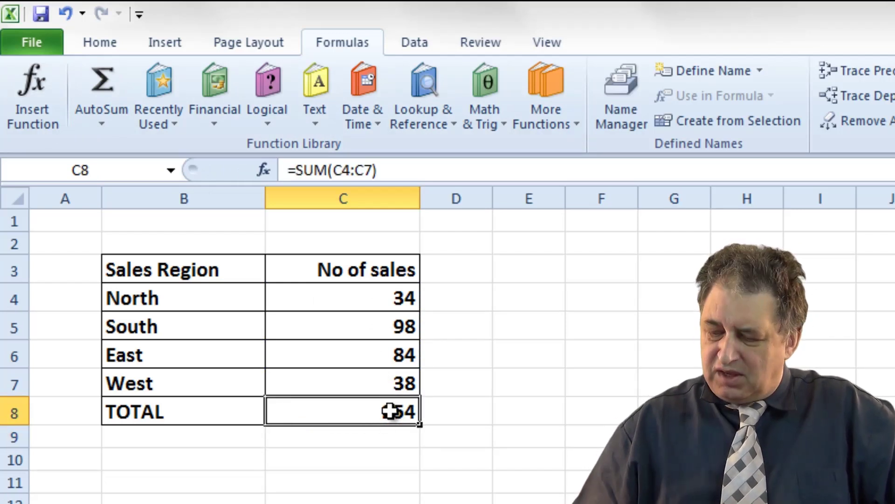
key(Delete)
drag(238, 408, 331, 413)
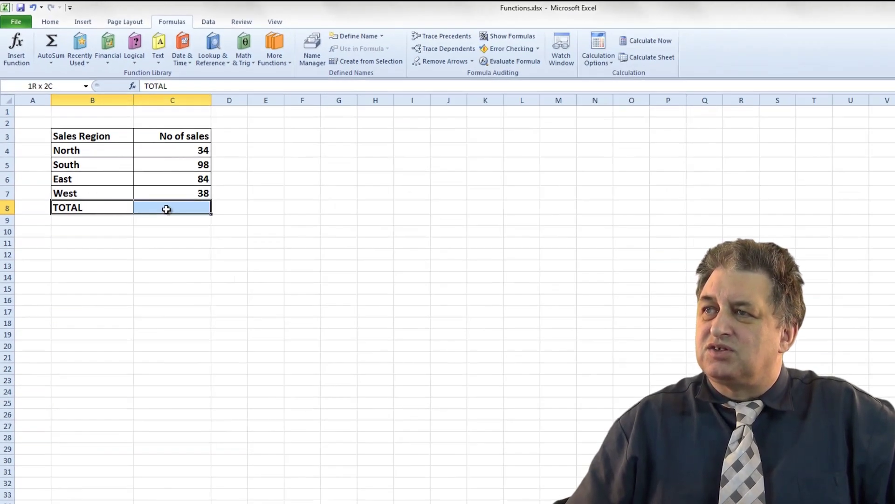
- Move the TOTAL row cells down to row 21 and select the cell beside TOTAL
drag(181, 215, 221, 357)
click(205, 391)
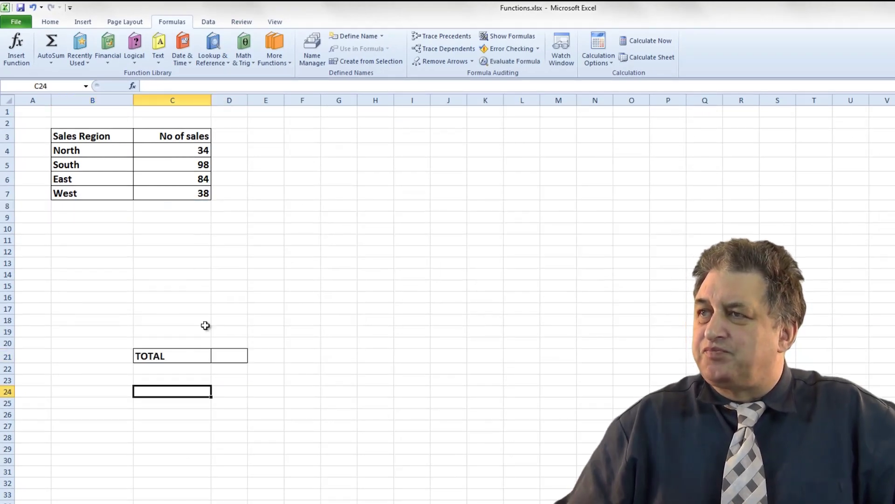
click(229, 357)
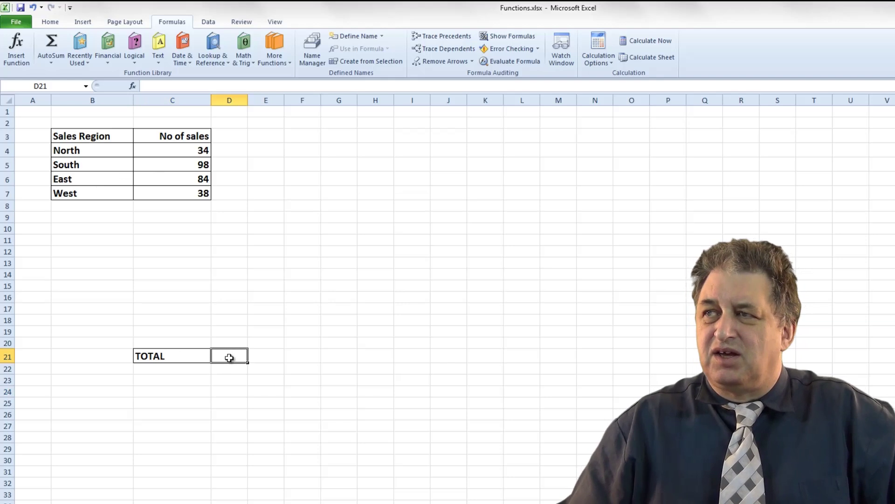
click(185, 208)
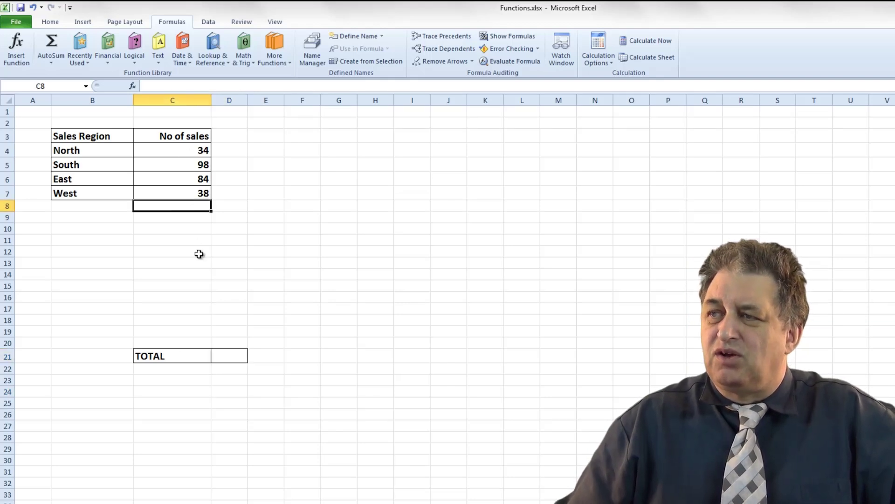
click(226, 356)
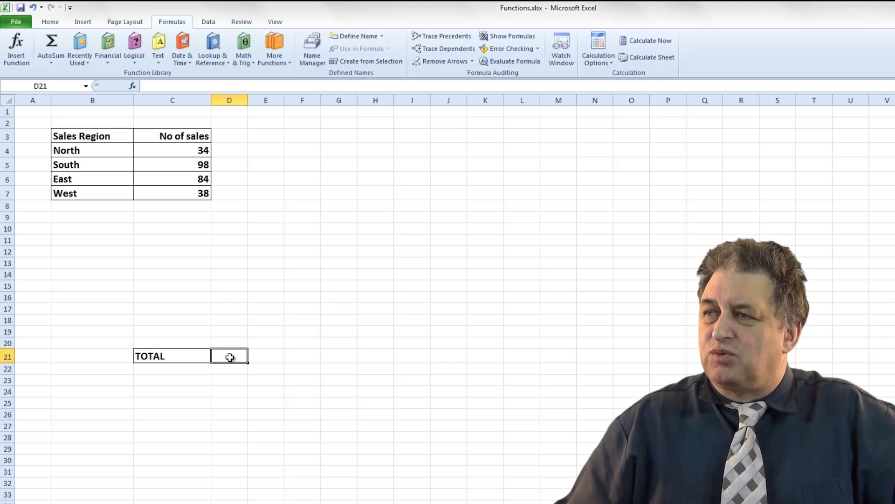
- Enter =SUM(C4:C7) in D21 beside TOTAL, showing 254
click(51, 49)
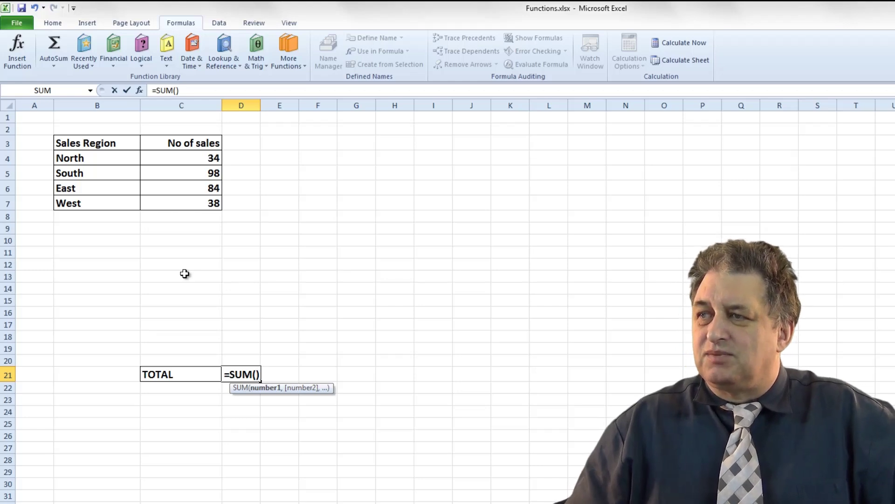
click(178, 157)
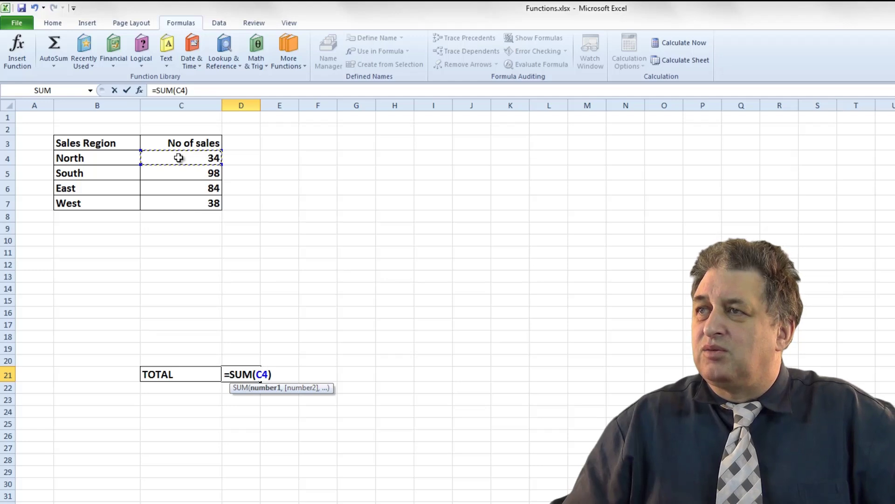
drag(179, 157, 188, 200)
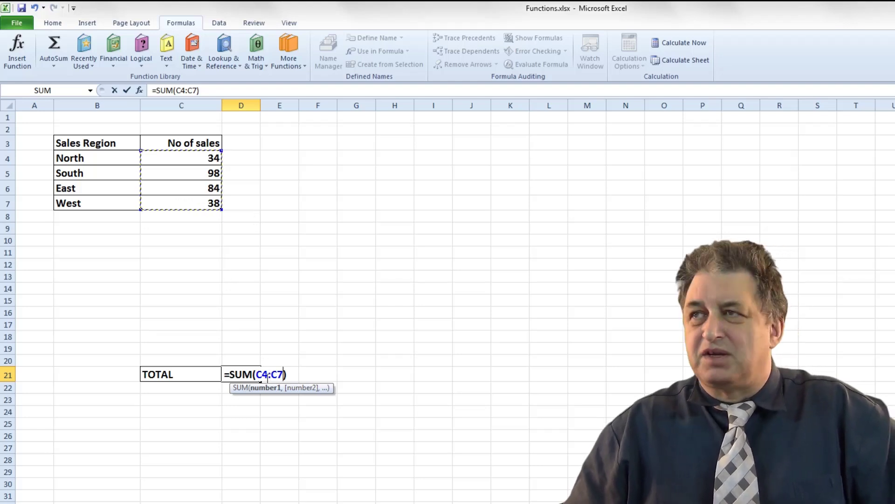
key(Return)
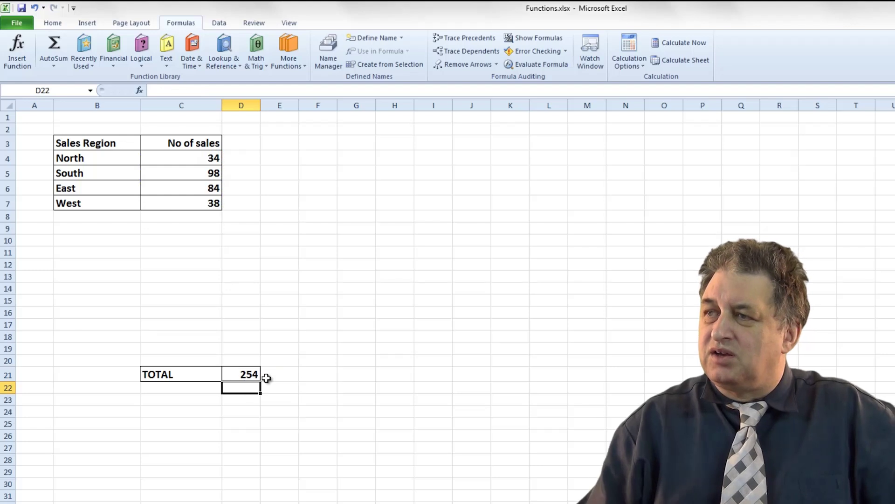
click(248, 375)
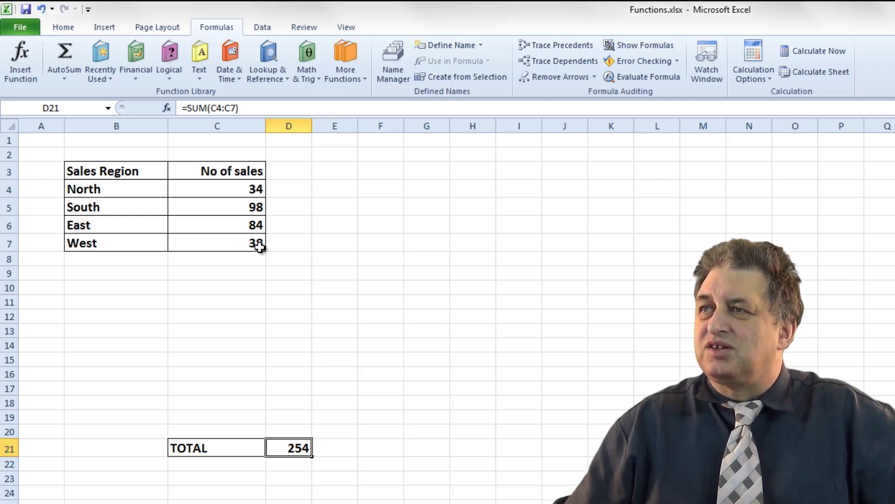
click(332, 496)
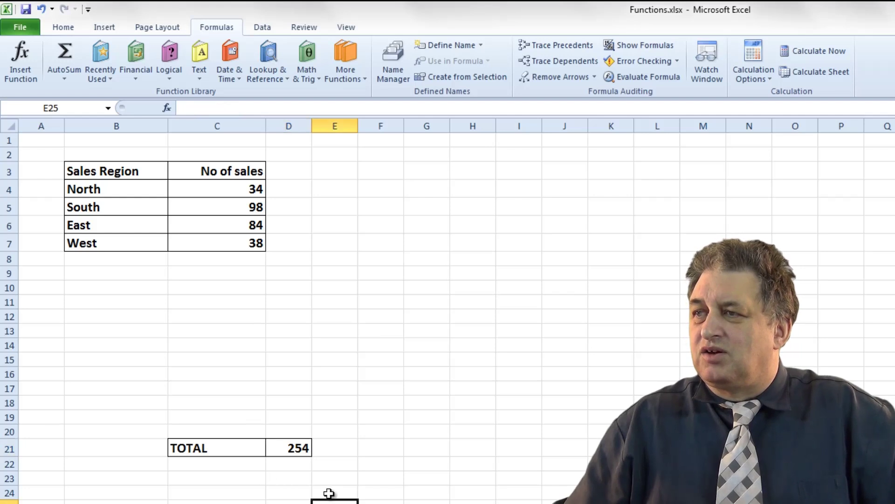
click(299, 452)
key(Delete)
click(310, 496)
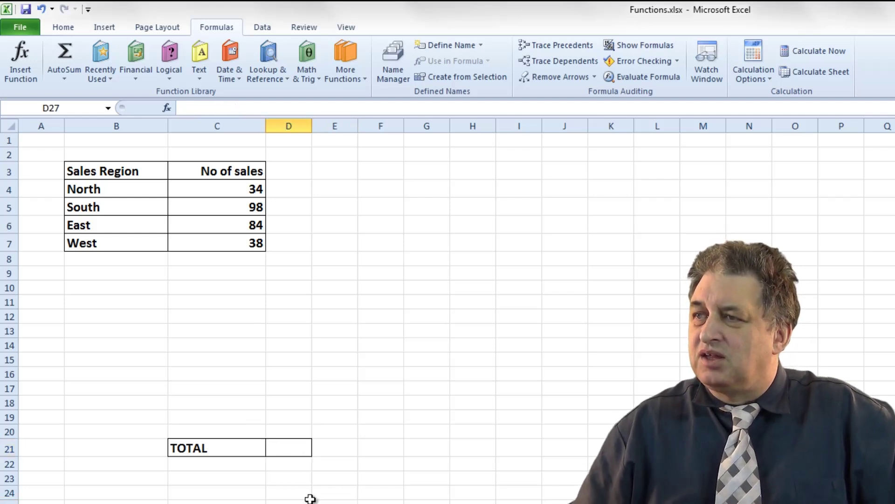
click(297, 450)
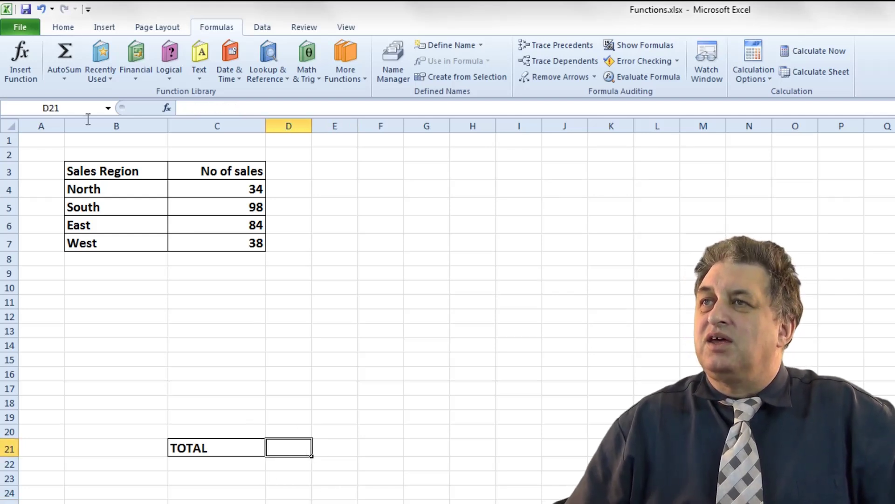
click(58, 52)
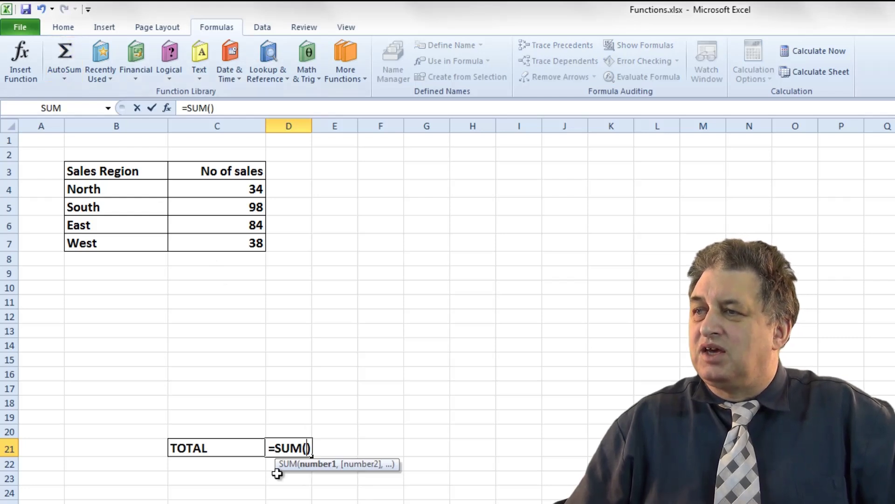
drag(232, 190, 230, 238)
key(Return)
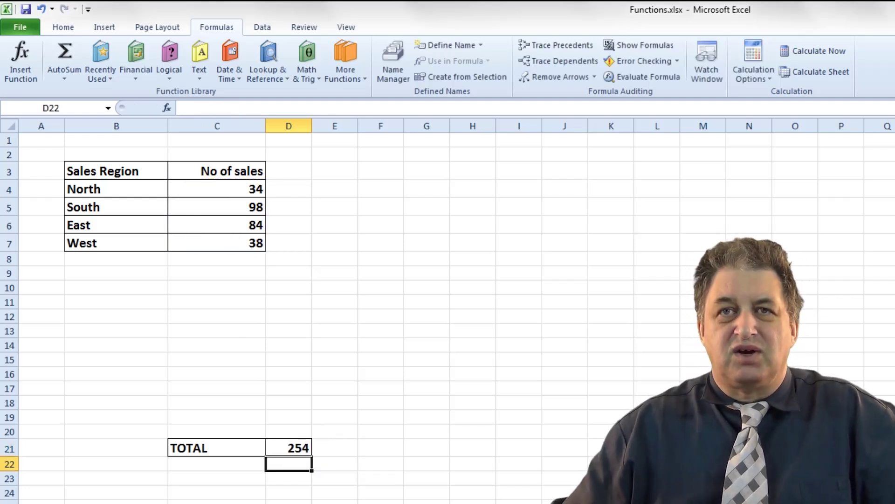
click(289, 445)
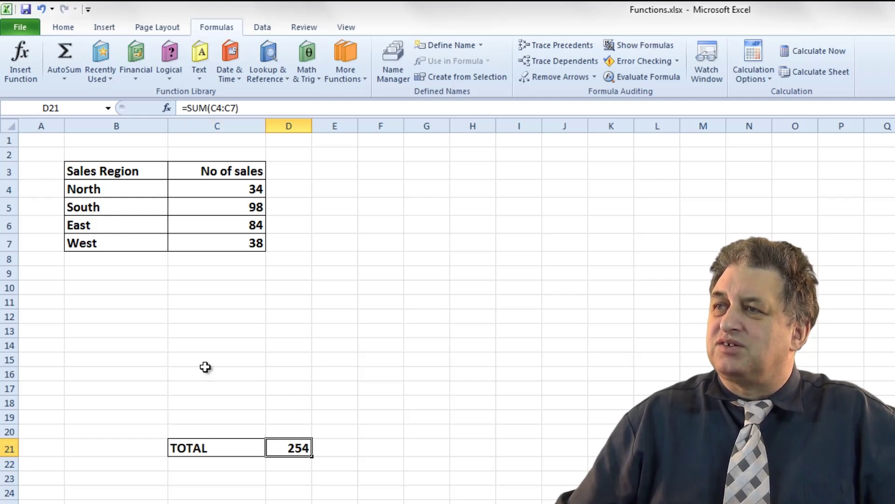
click(205, 345)
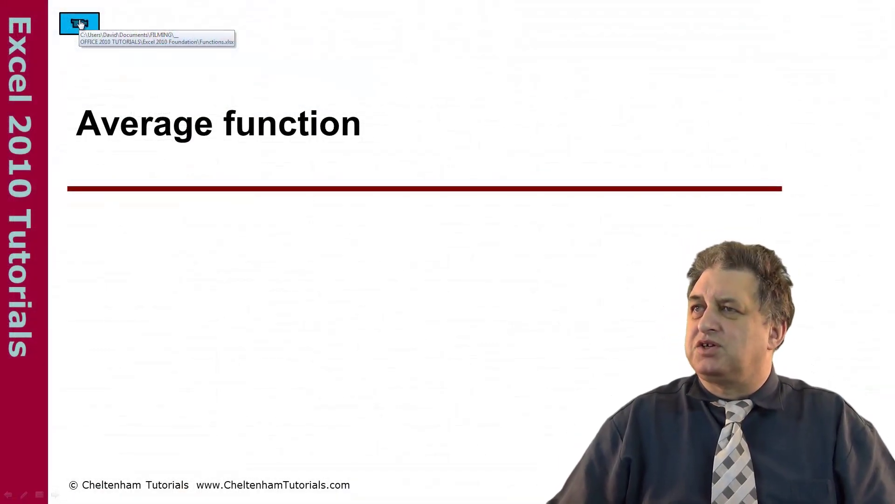
- Open Functions.xlsx and start =AVERAGE(C4:C7) in C8 from the AutoSum dropdown
click(81, 23)
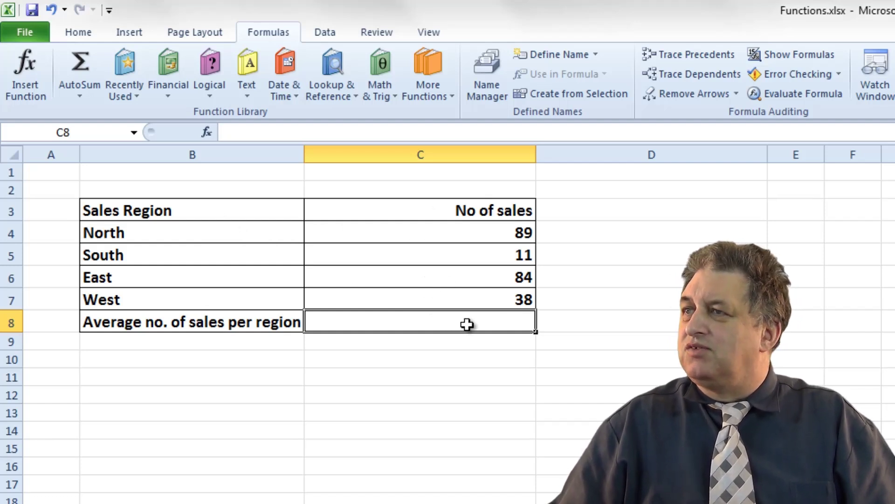
click(79, 98)
click(98, 133)
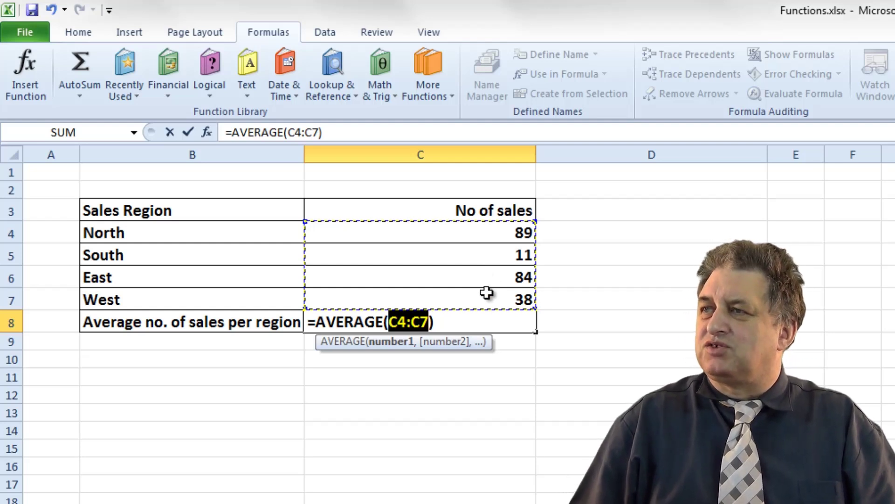
- Confirm =AVERAGE(C4:C7) in C8 so it shows 55.5
key(Return)
click(488, 322)
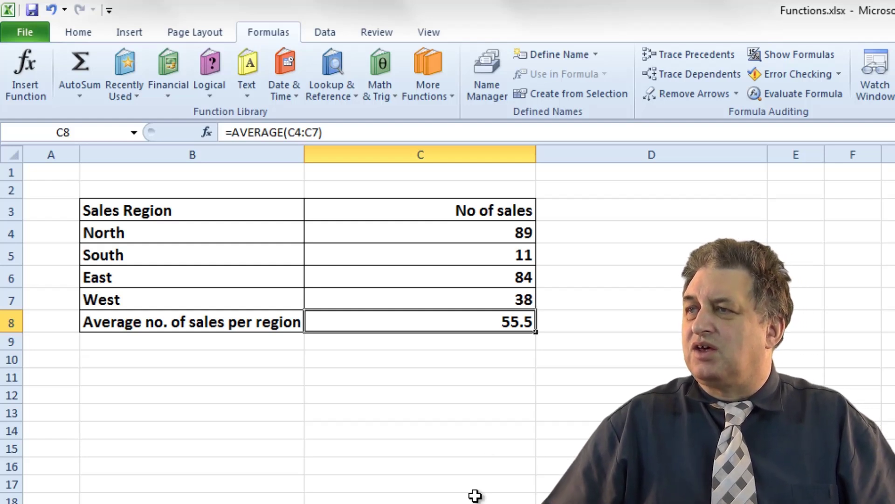
- Change North's sales in C4 from 89 to 20, making the average 38.25
click(491, 229)
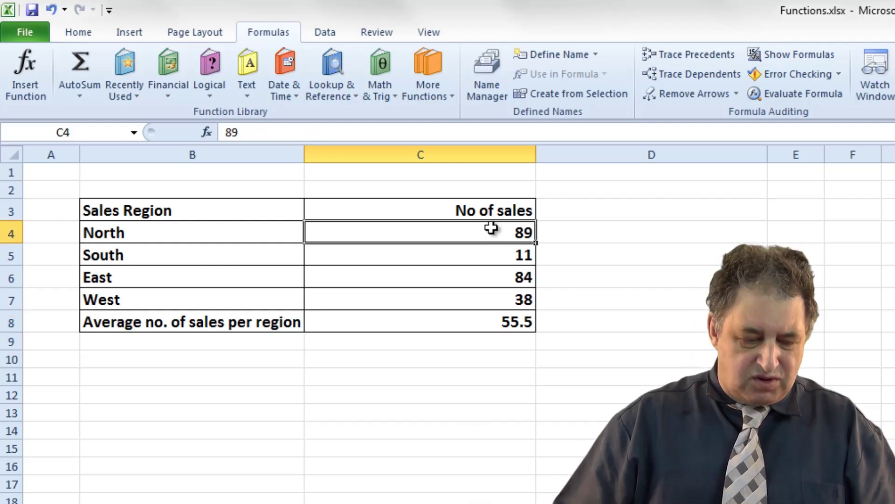
text(20)
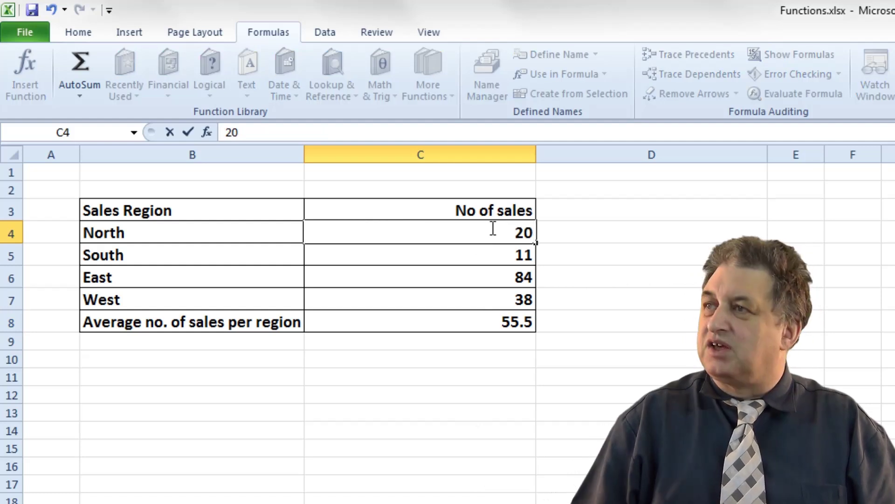
key(Return)
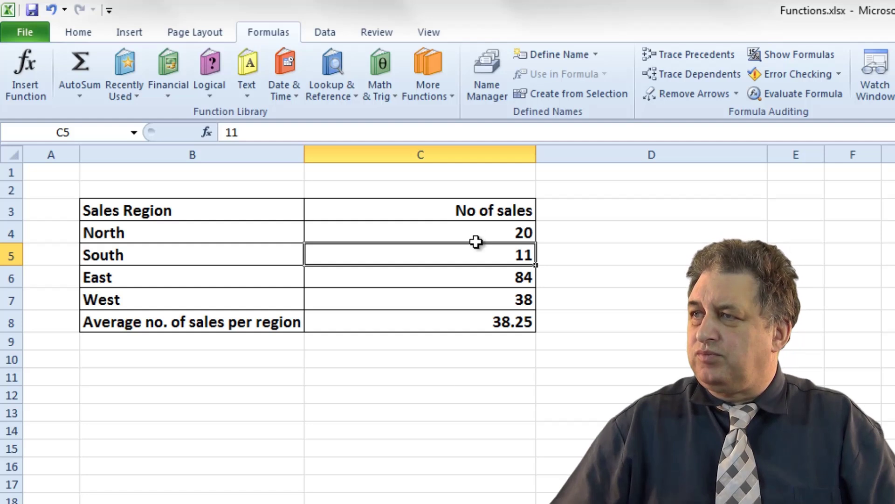
- Review the average row, then clear the average value from C8
click(444, 390)
click(282, 323)
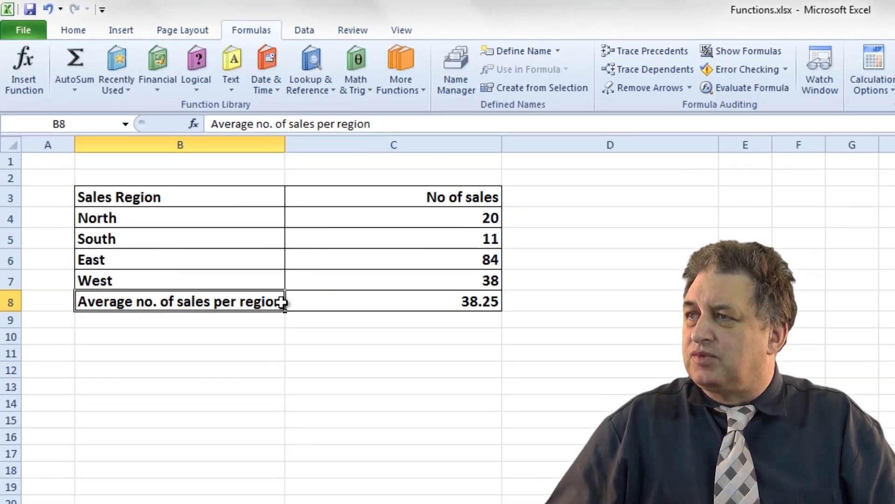
click(346, 322)
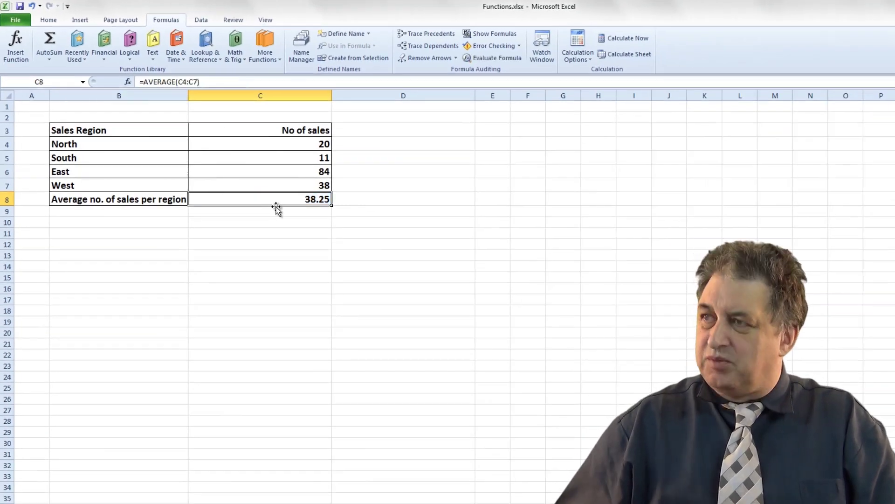
key(Delete)
- Move the average label down to row 13 and select the empty cell beside it
drag(159, 198, 226, 256)
click(350, 289)
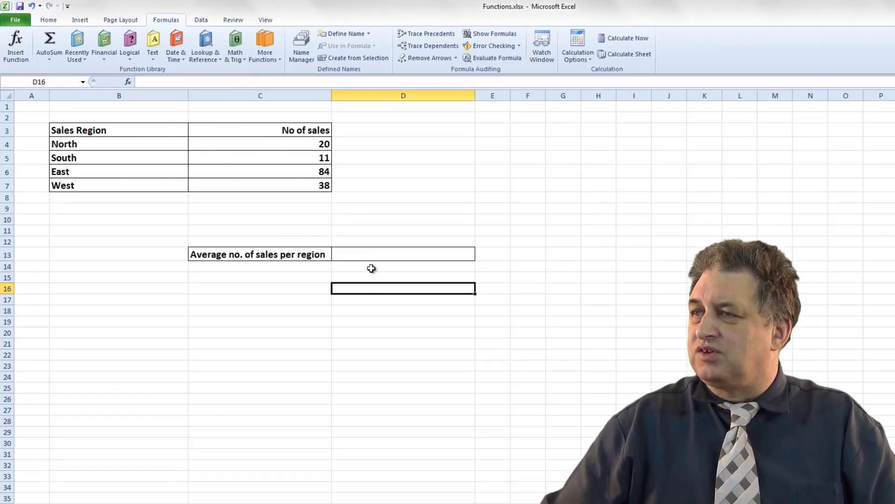
click(367, 257)
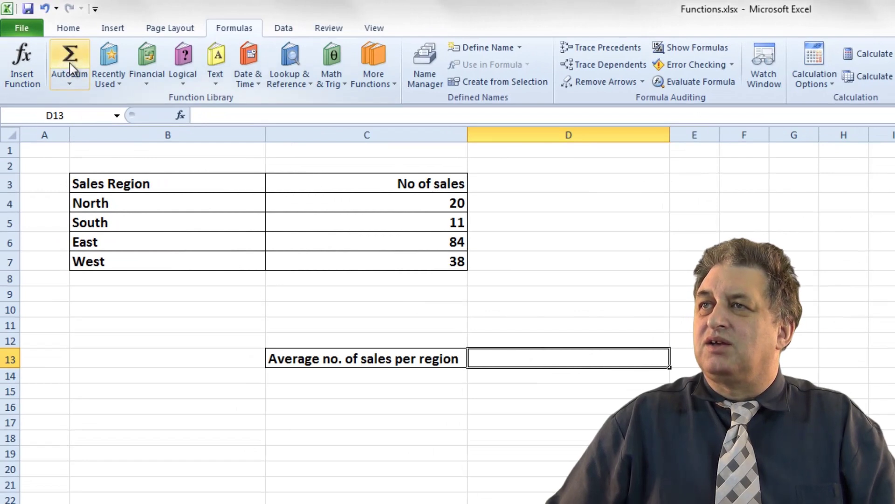
- Enter =AVERAGE(C4:C7) in D13 from the AutoSum dropdown, showing 38.25
click(71, 84)
click(94, 118)
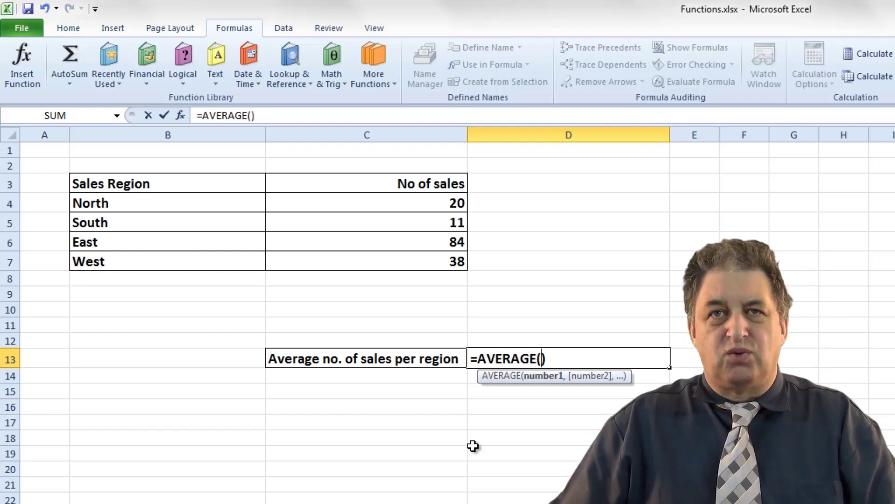
drag(401, 203, 402, 261)
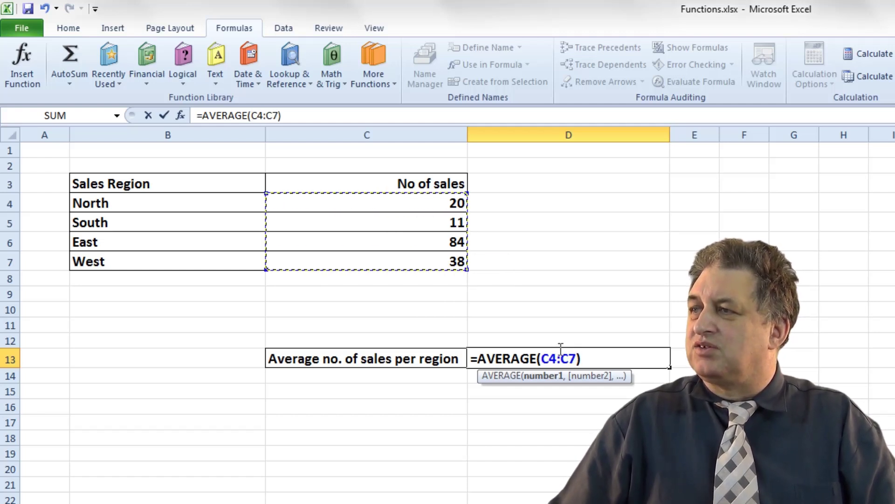
key(Return)
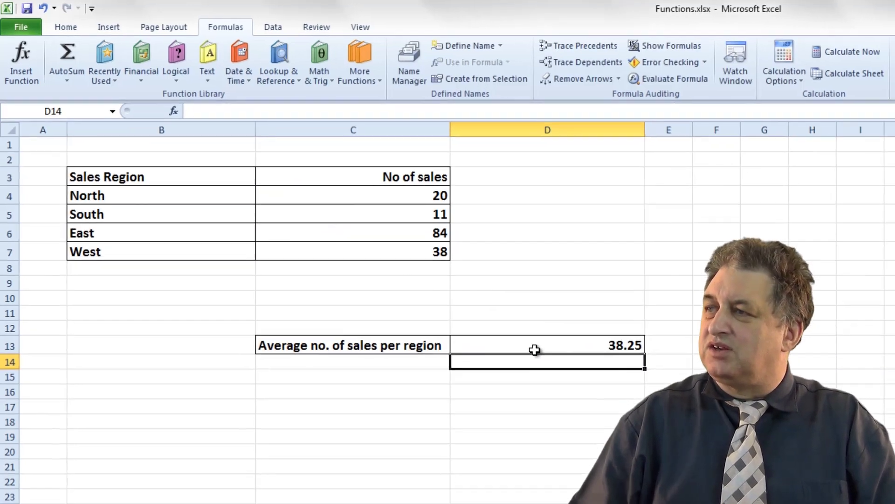
click(514, 453)
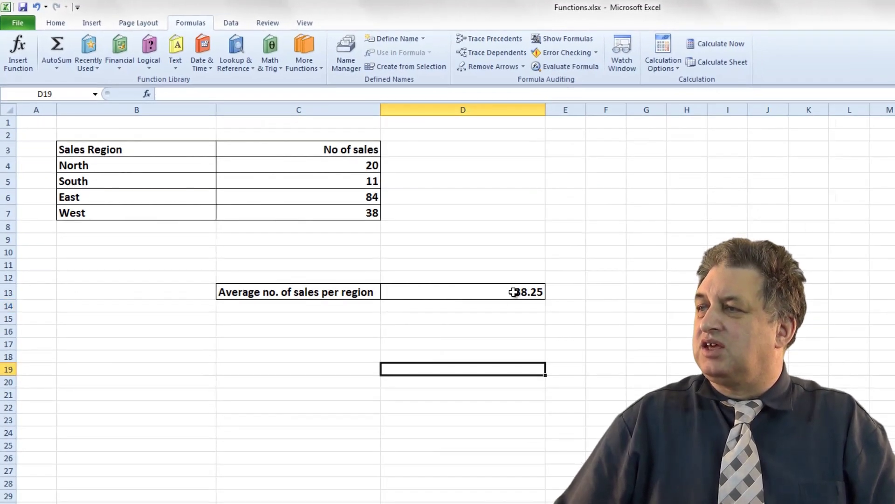
click(513, 292)
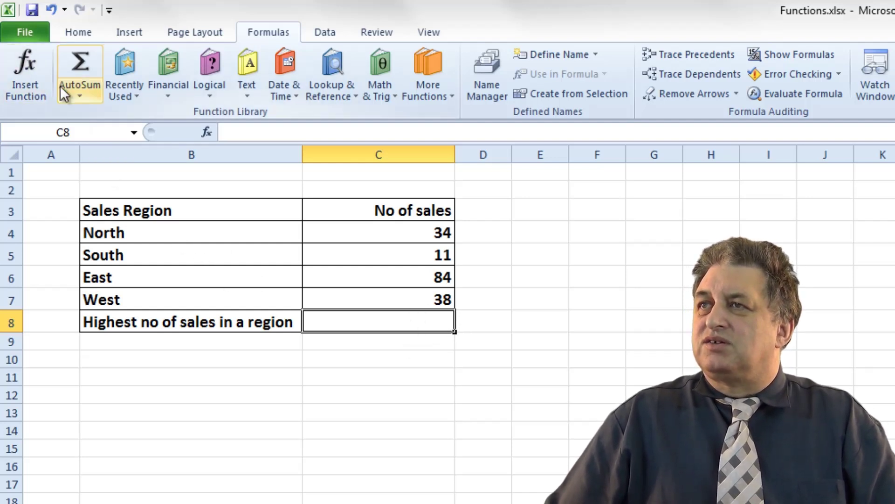
- Insert =MAX(C4:C7) in C8 from the AutoSum dropdown, showing the highest sales, 84
click(77, 97)
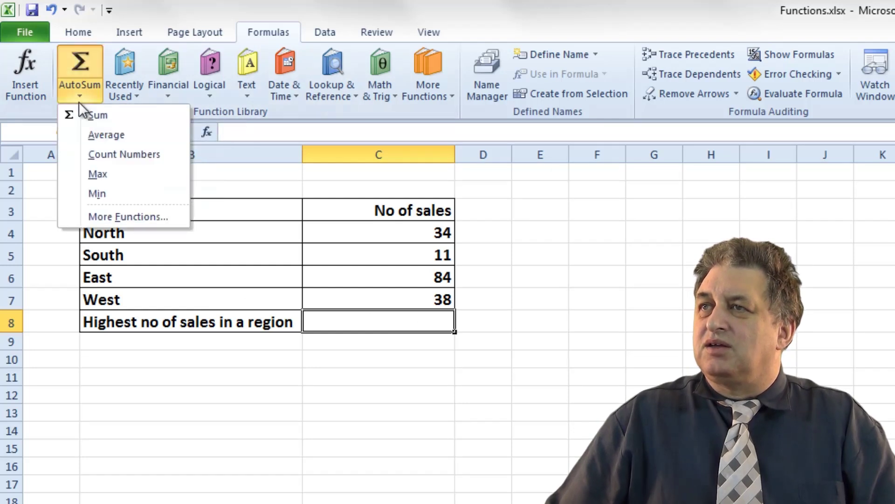
click(105, 175)
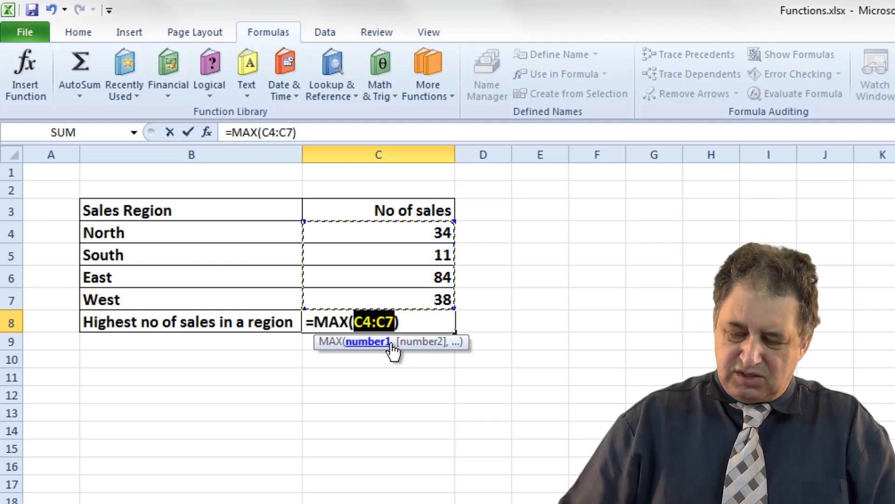
key(Return)
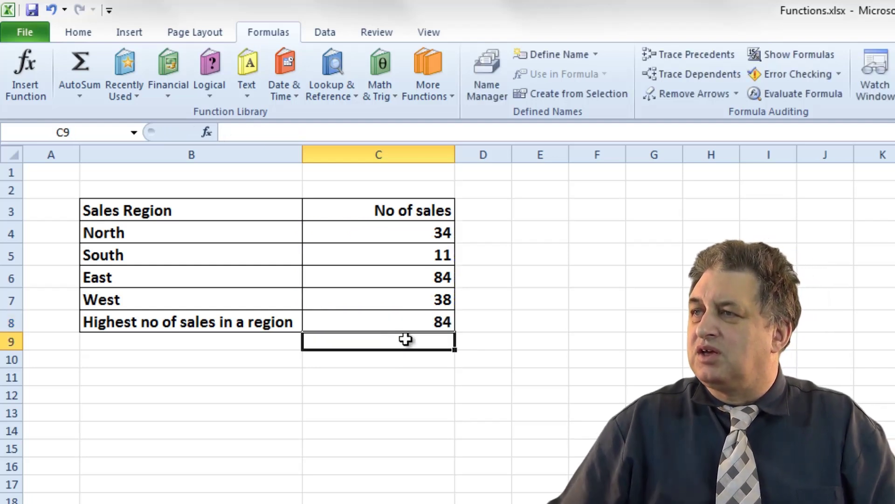
click(407, 320)
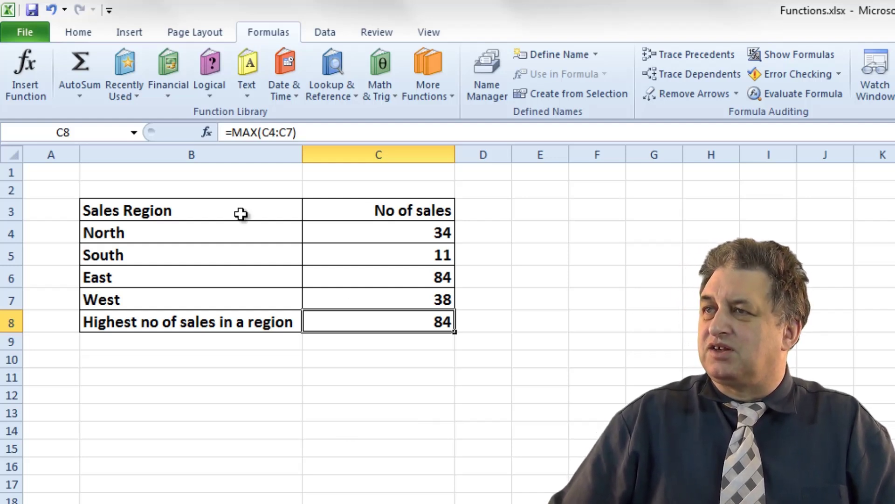
click(393, 421)
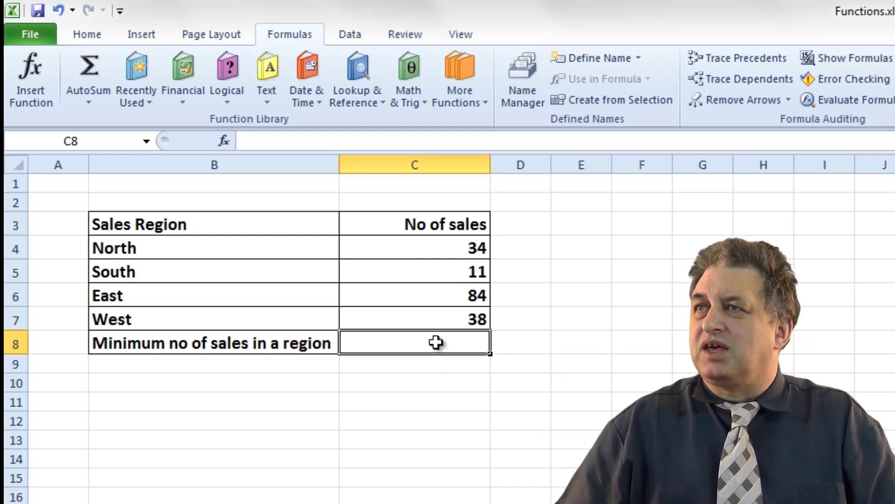
- Insert =MIN(C4:C7) in C8 from the AutoSum dropdown
click(88, 103)
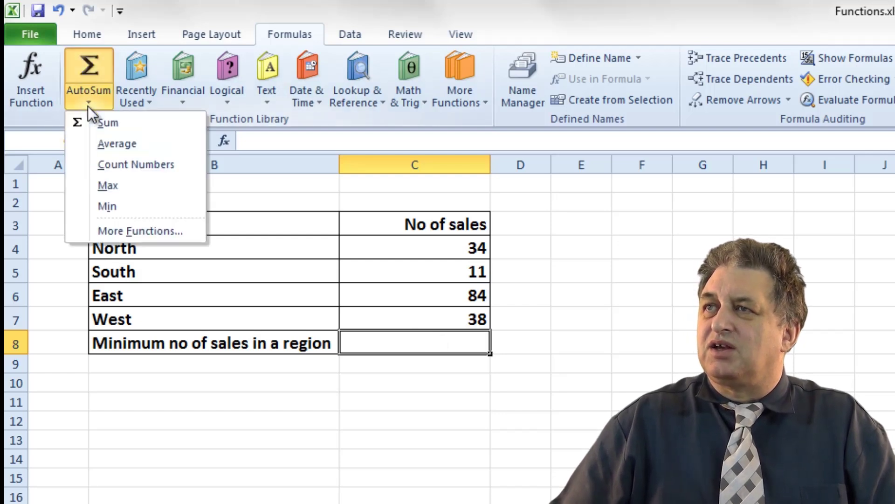
click(118, 207)
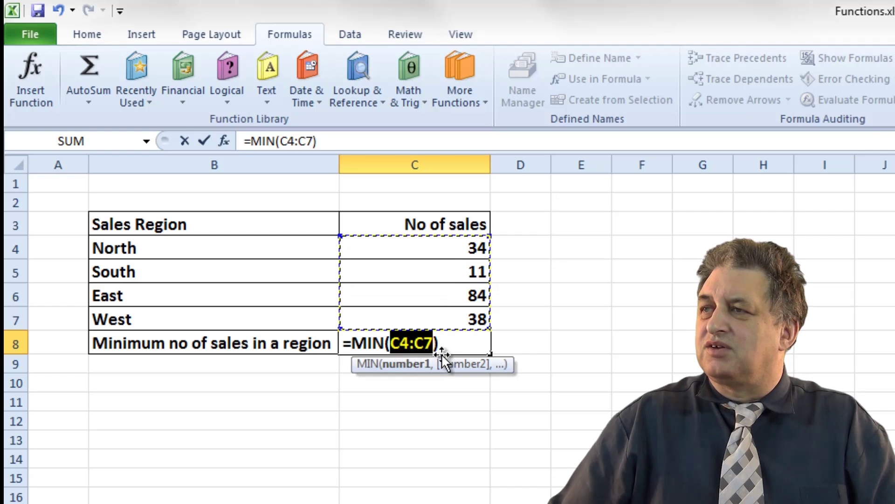
key(Return)
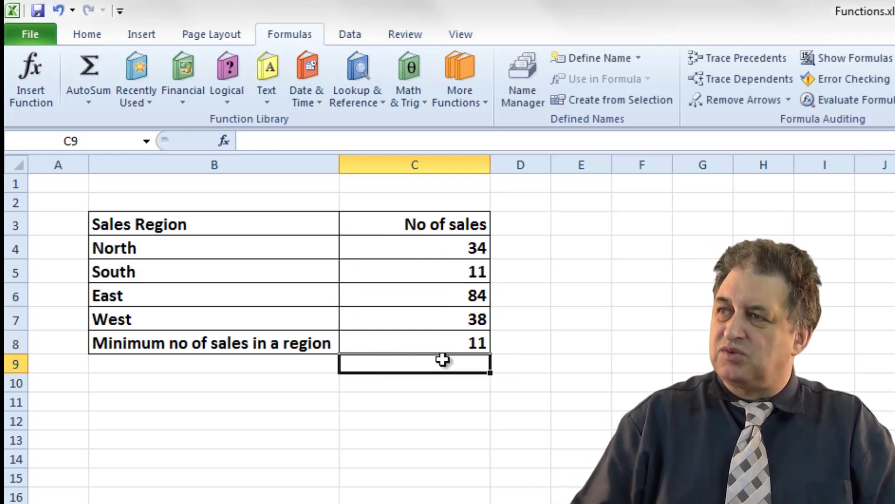
click(375, 345)
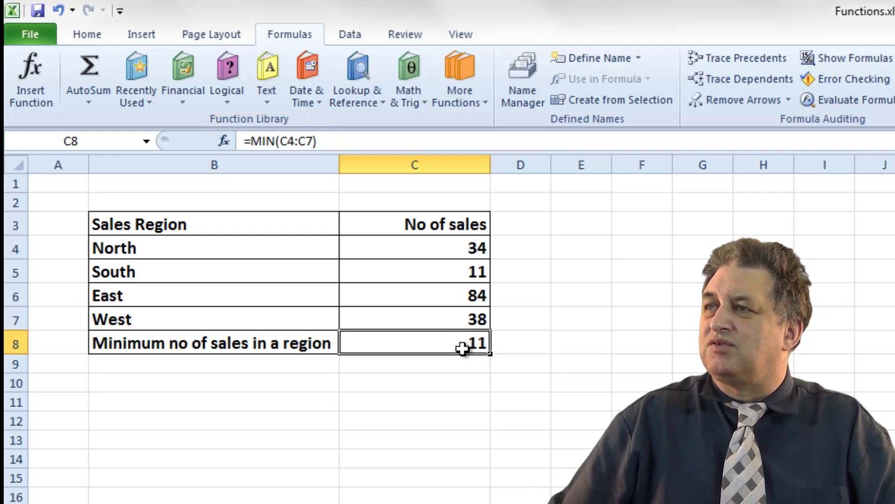
click(601, 406)
- Change North's sales in C4 to 8 so the minimum updates to 8
click(477, 252)
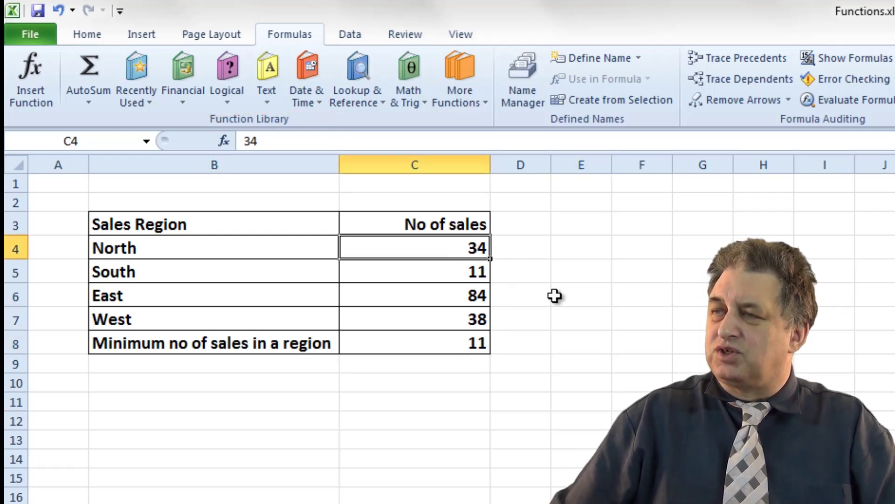
text(8)
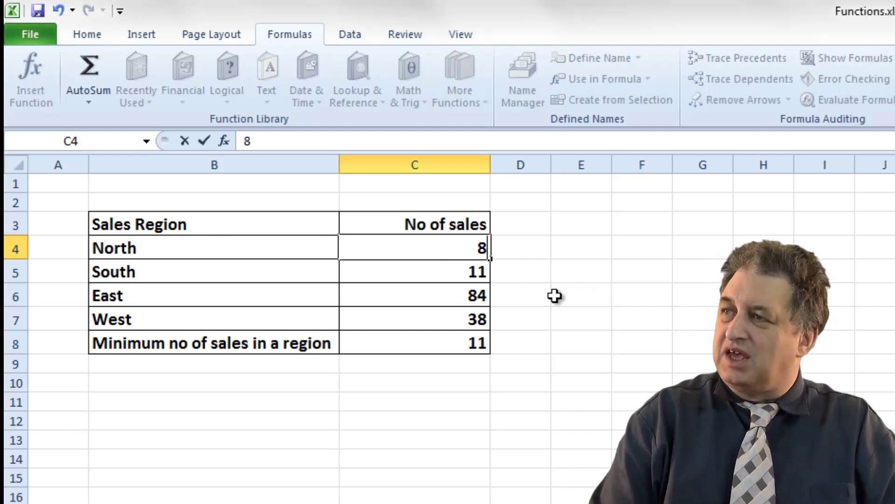
key(Return)
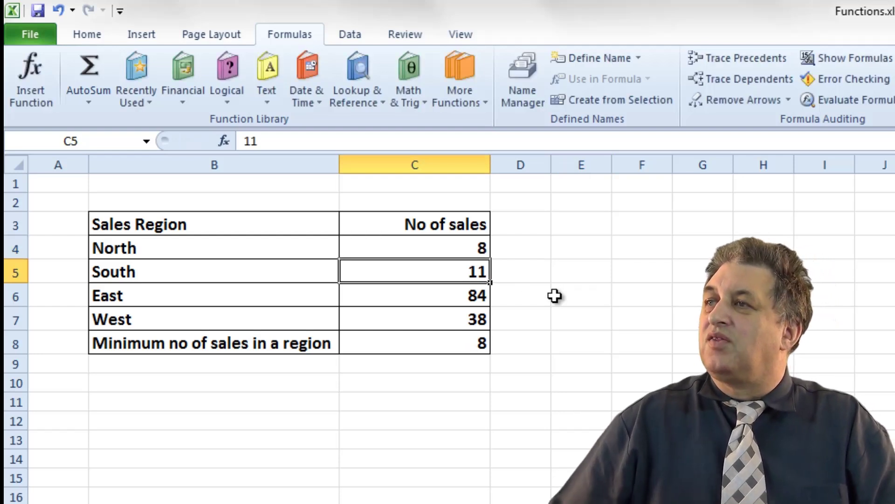
click(471, 247)
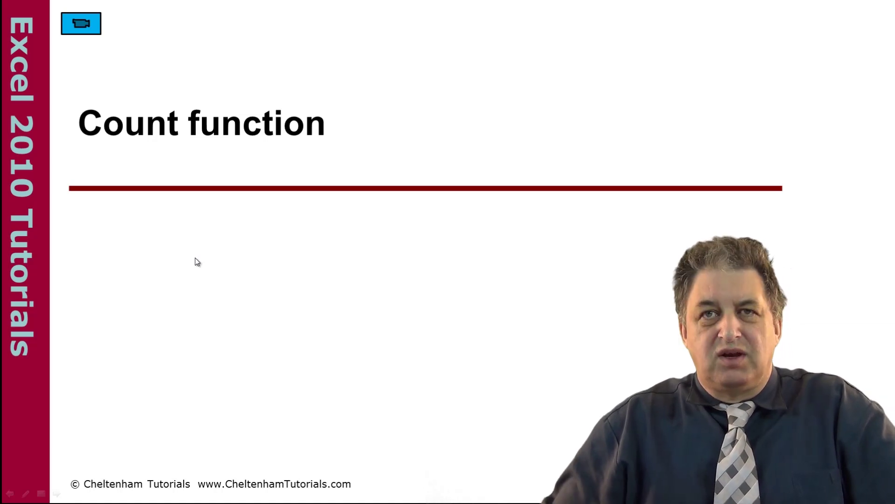
- Switch to the Functions workbook's delegates table, select C19 and open More Functions
click(77, 25)
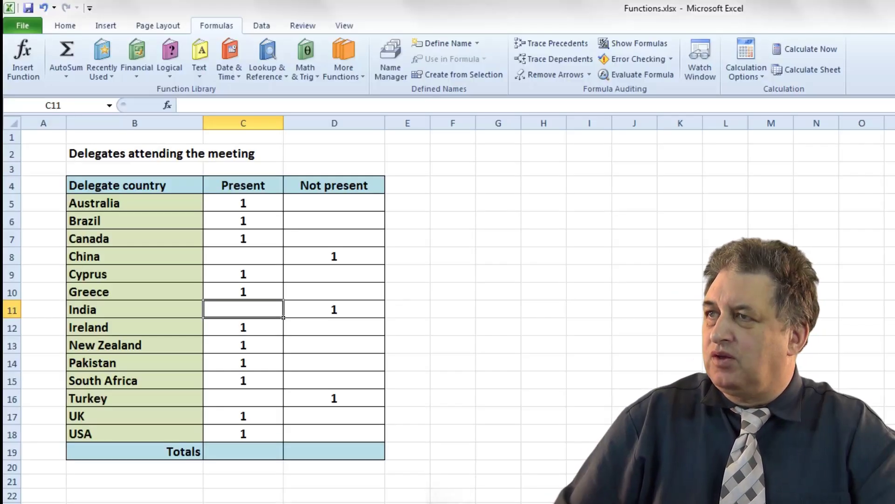
click(243, 451)
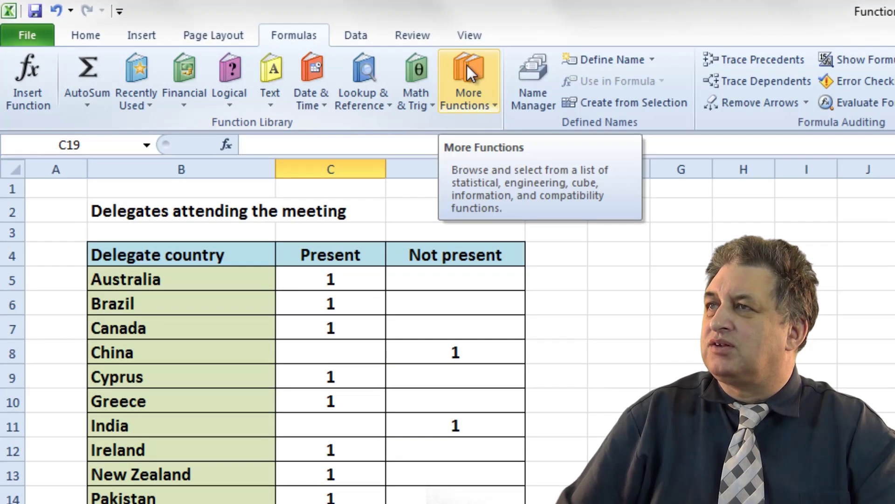
click(495, 108)
- Enter =COUNT(C5:C18) in C19 so the Present total shows 11
mouse_move(497, 126)
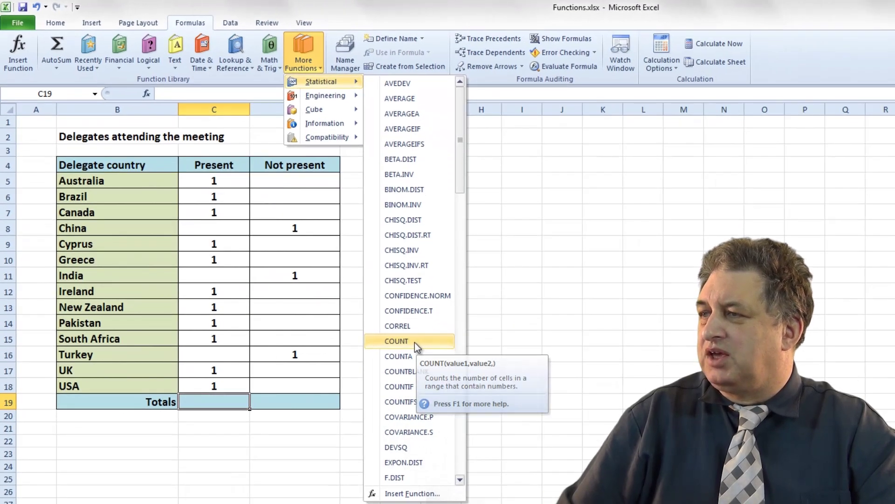
click(415, 342)
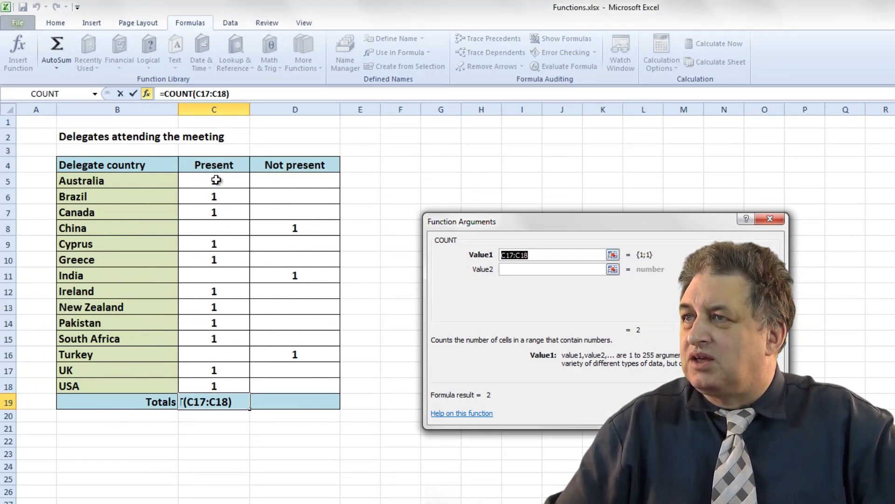
drag(216, 179, 216, 387)
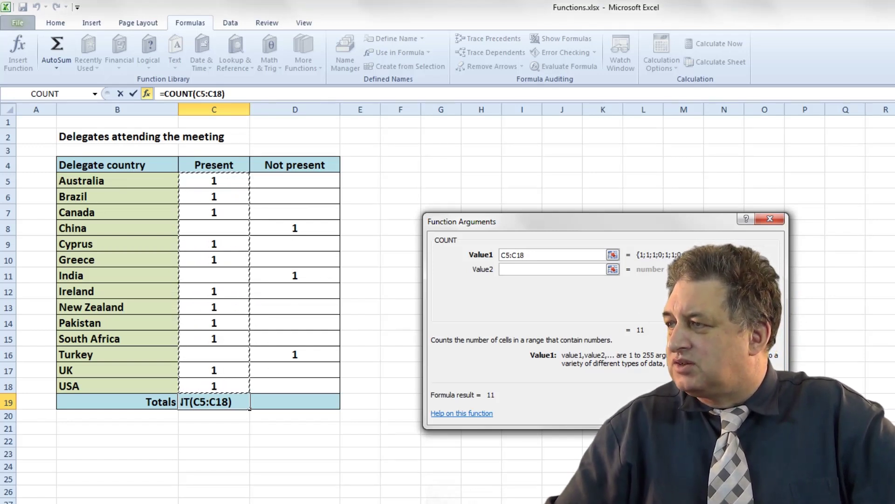
key(Return)
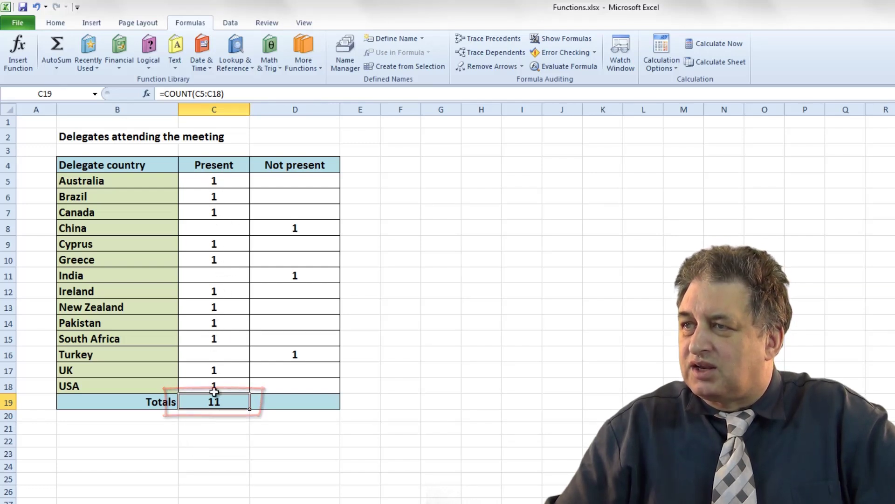
click(302, 405)
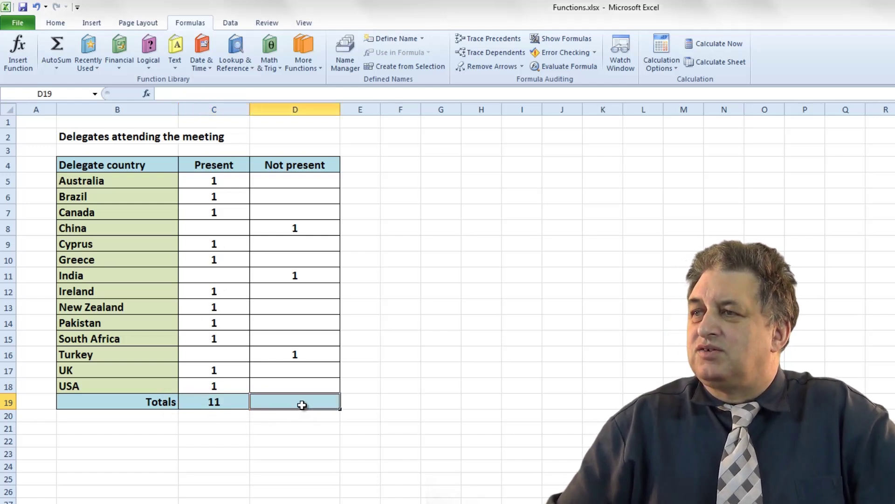
- Enter =COUNT(D5:D18) in D19 so the Not present total shows 3
click(306, 59)
mouse_move(327, 82)
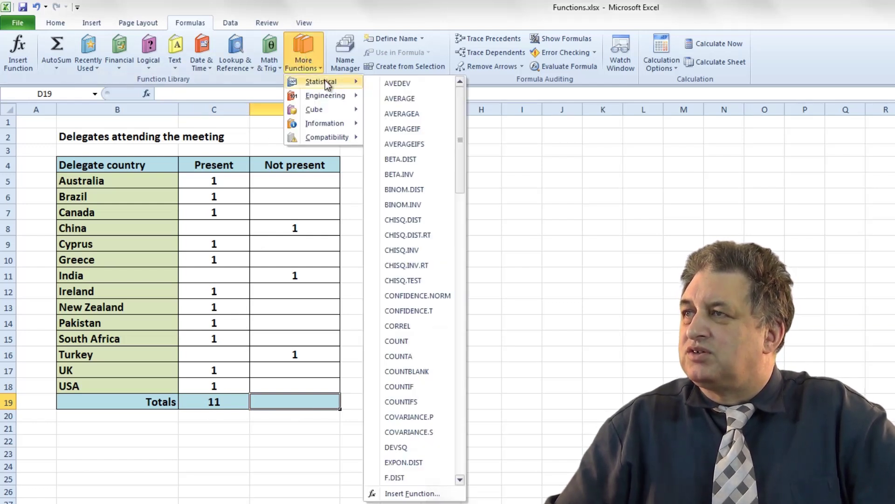
click(406, 341)
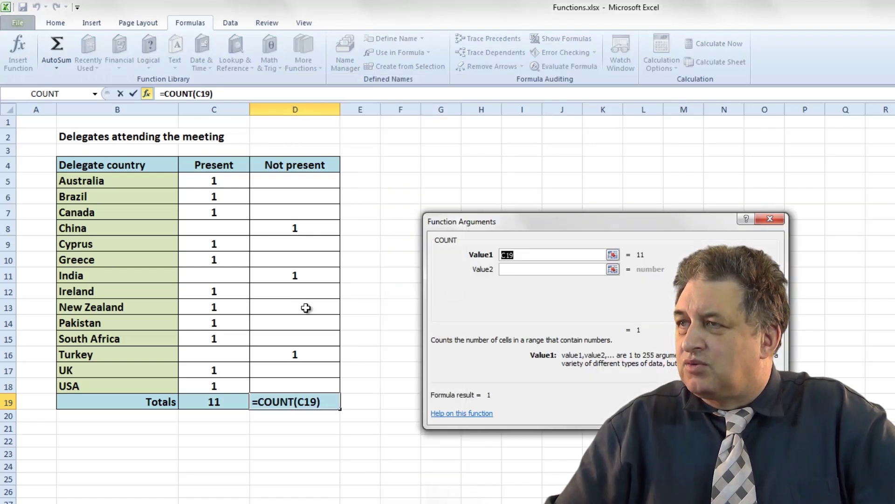
drag(309, 180, 325, 389)
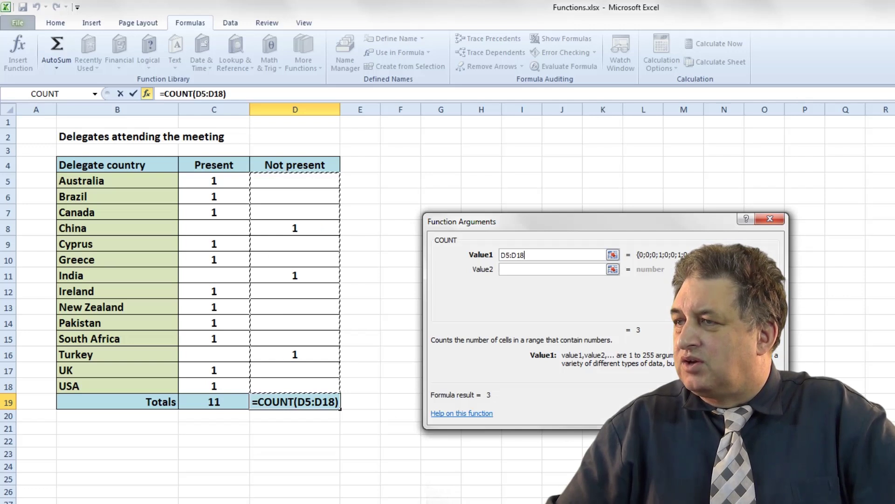
key(Return)
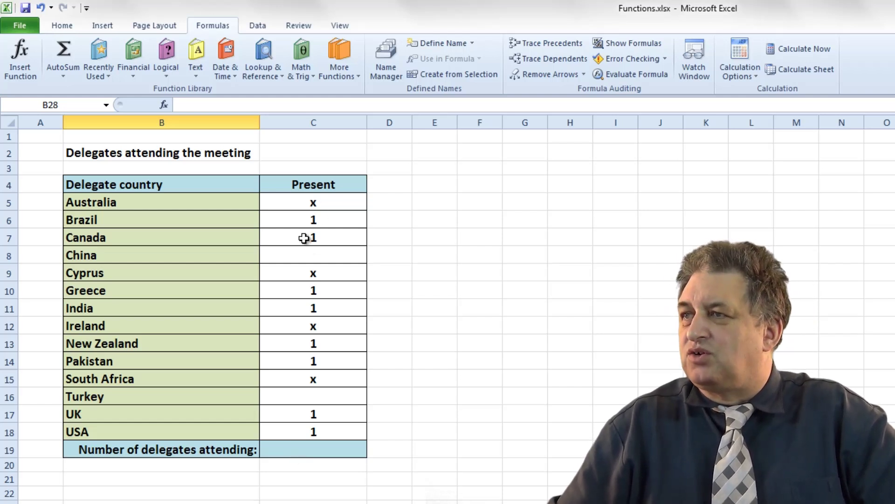
- Replace C19 with =COUNTA(C5:C18), counting 12 non-empty Present cells
click(318, 448)
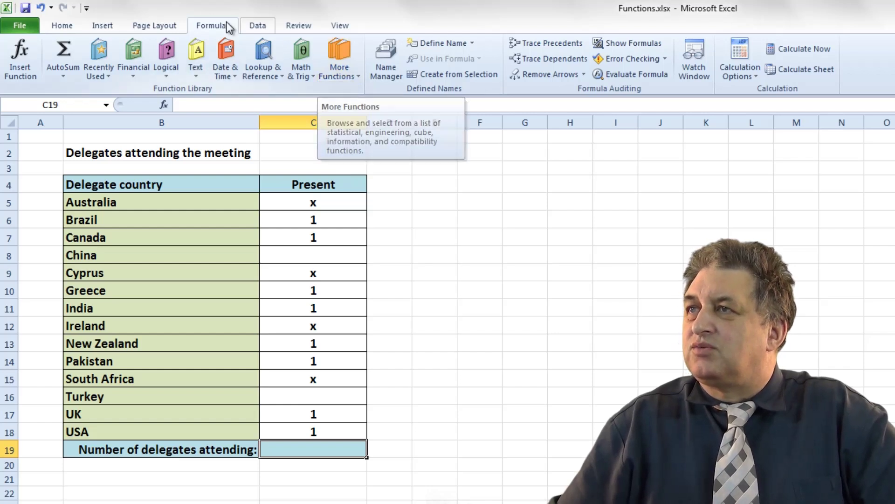
click(348, 63)
mouse_move(359, 92)
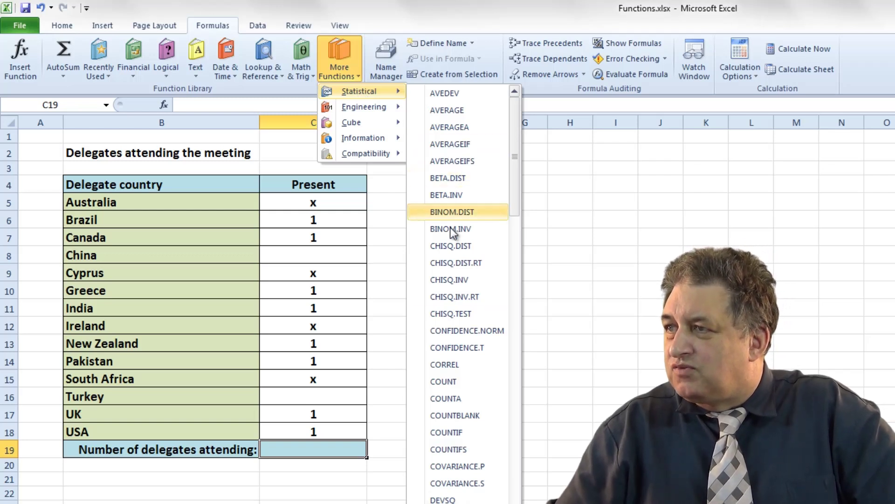
click(470, 402)
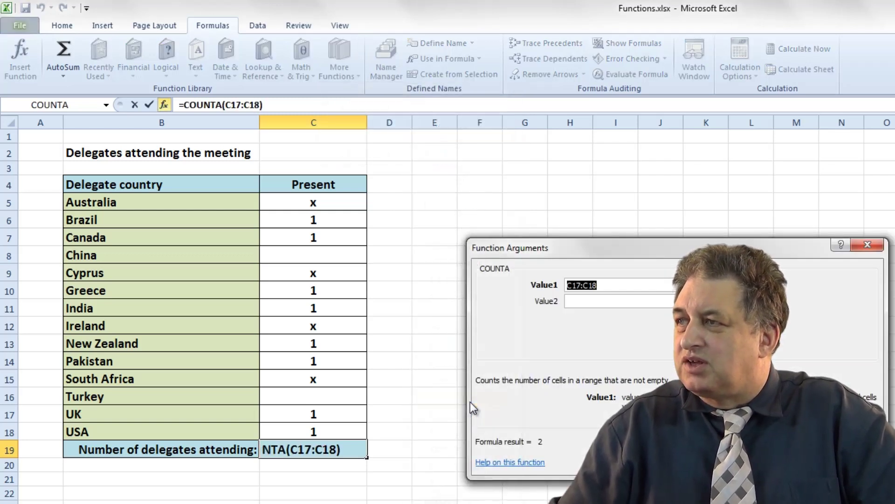
drag(304, 204, 310, 429)
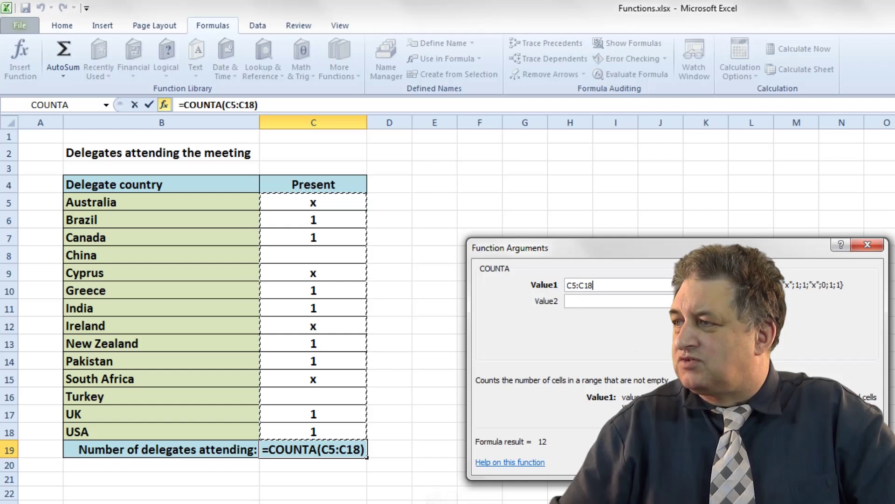
key(Return)
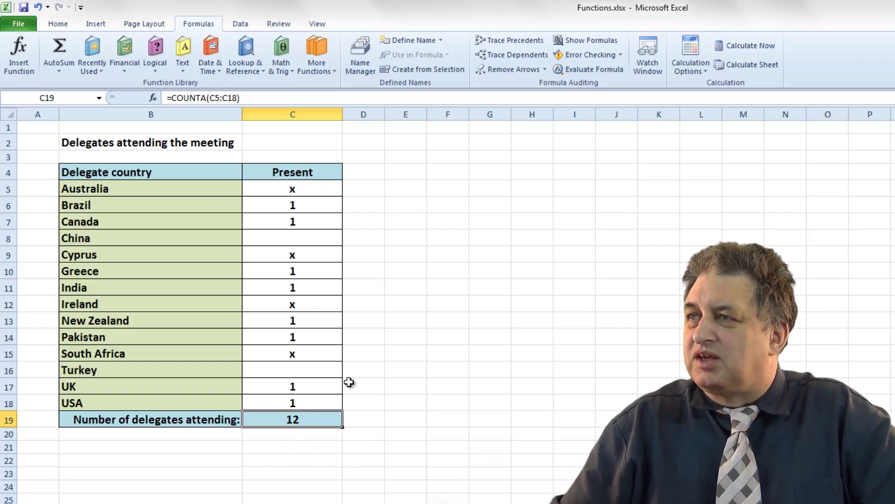
- Check the entries down the Present column C5:C18
click(301, 189)
click(300, 203)
click(306, 222)
click(306, 254)
click(305, 273)
click(305, 288)
click(302, 306)
click(302, 322)
click(307, 340)
click(308, 355)
click(305, 390)
click(307, 405)
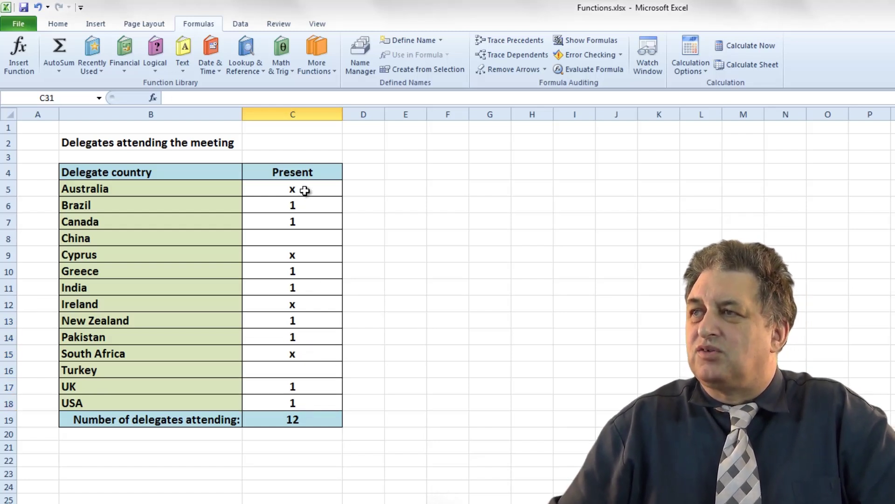
- Replace Australia's x in C5 with 'dave'
click(290, 187)
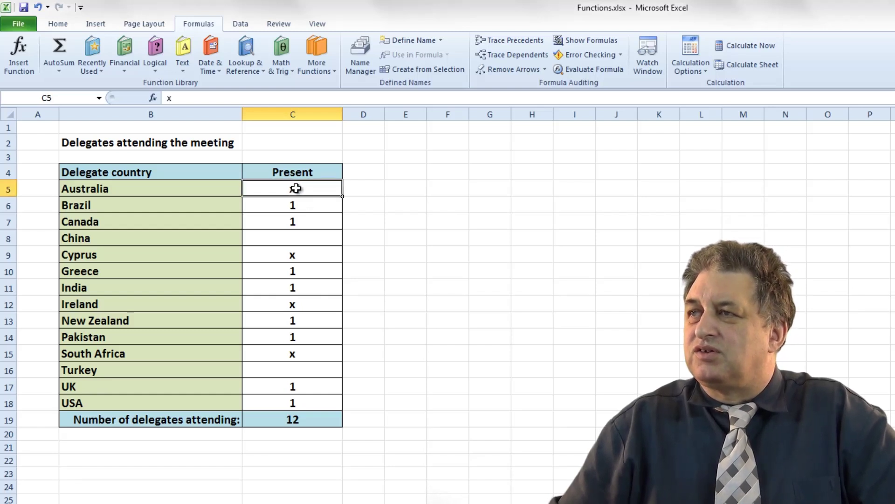
double_click(296, 188)
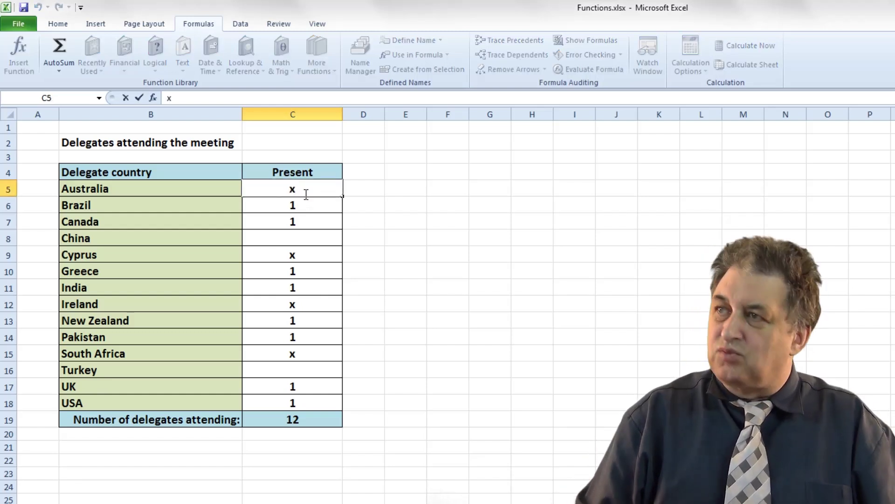
key(BackSpace)
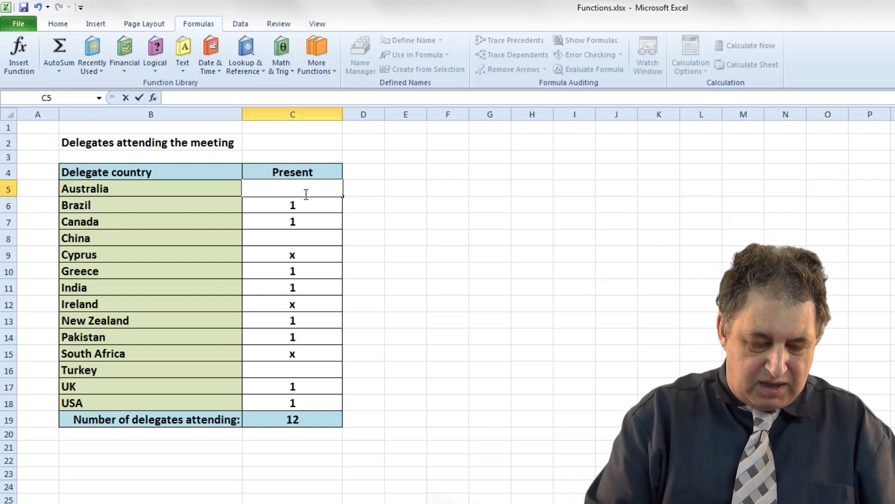
text(dave)
key(Return)
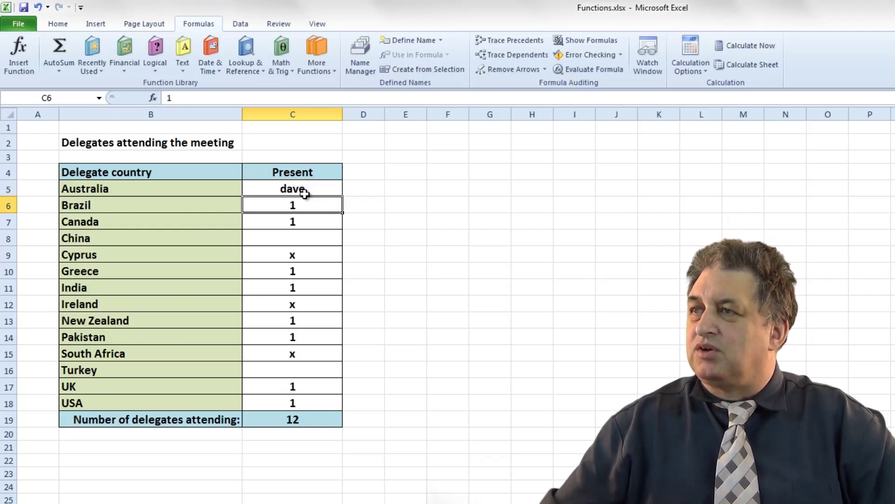
click(368, 238)
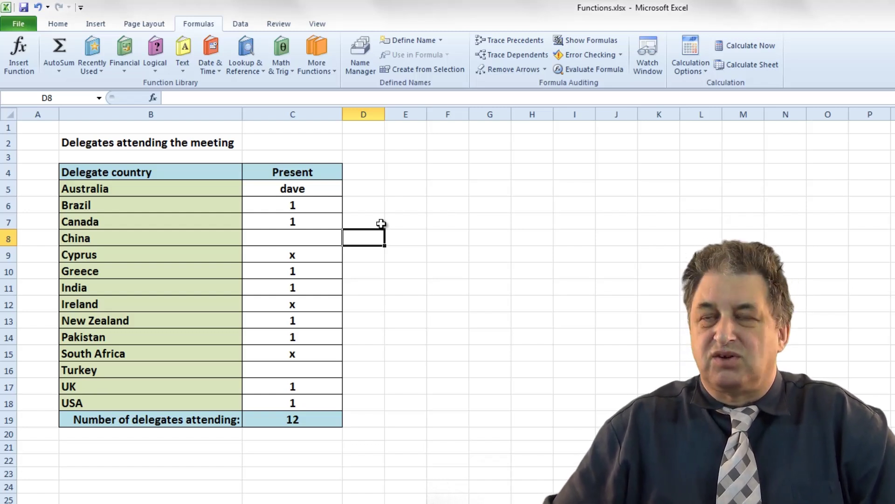
- Enter 'dave' for China in C8 and clear New Zealand's entry in C13
click(299, 236)
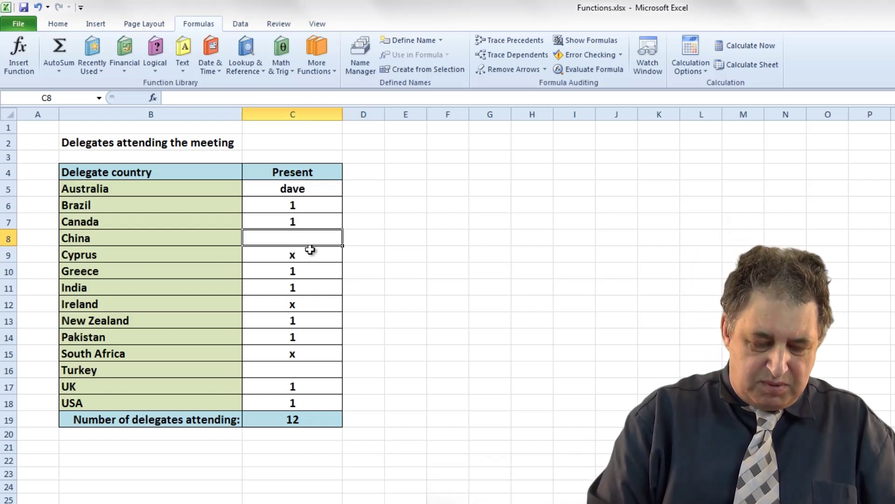
text(dave)
key(Return)
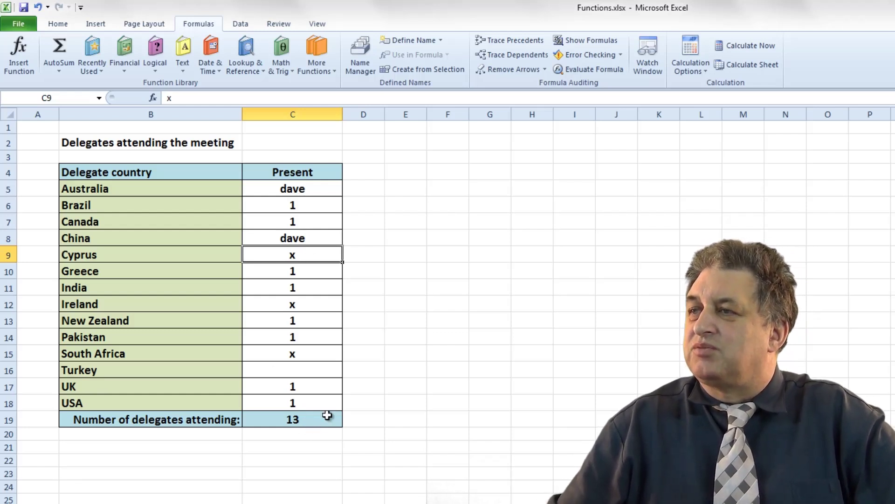
click(307, 321)
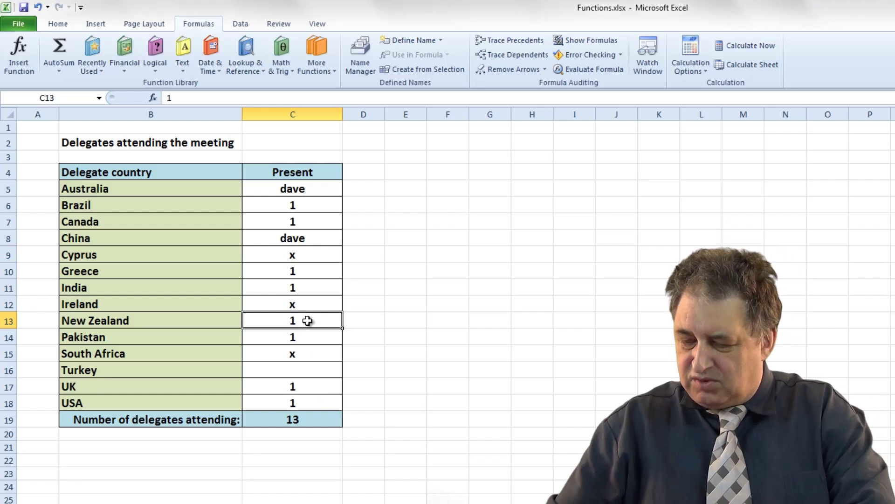
key(Delete)
click(306, 369)
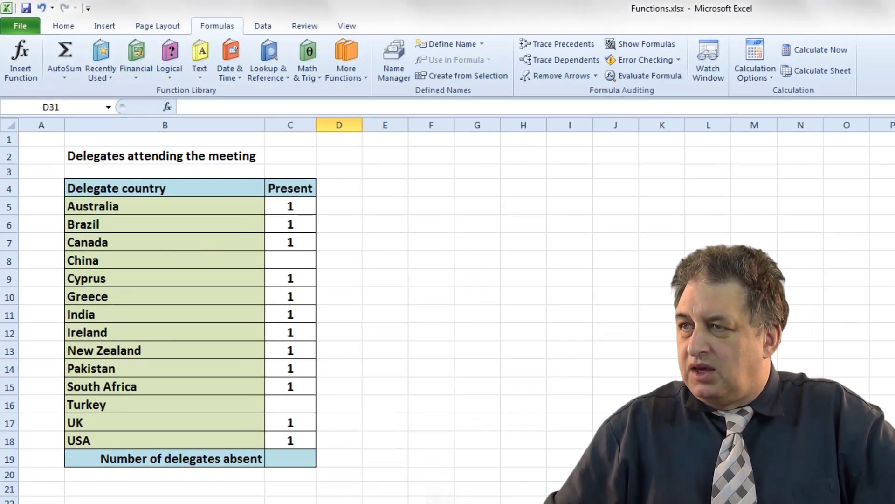
- Put =COUNTBLANK(C5:C18) in C19, giving 2 delegates absent
click(288, 458)
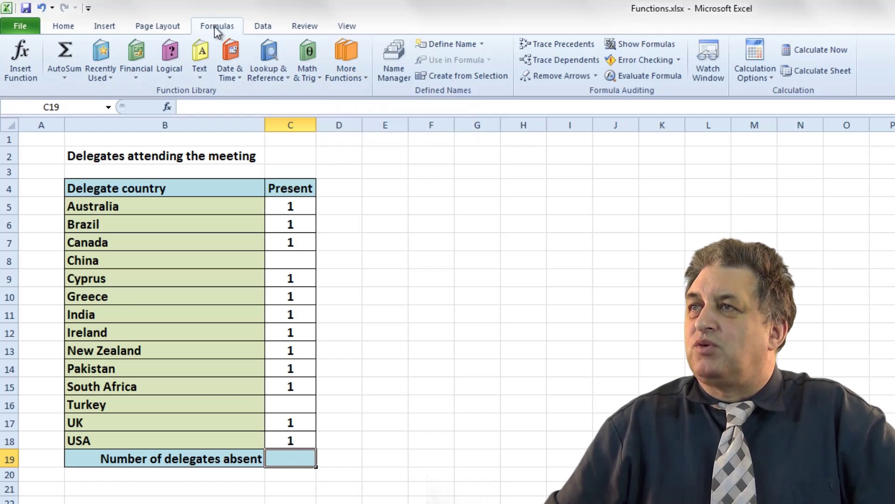
click(349, 73)
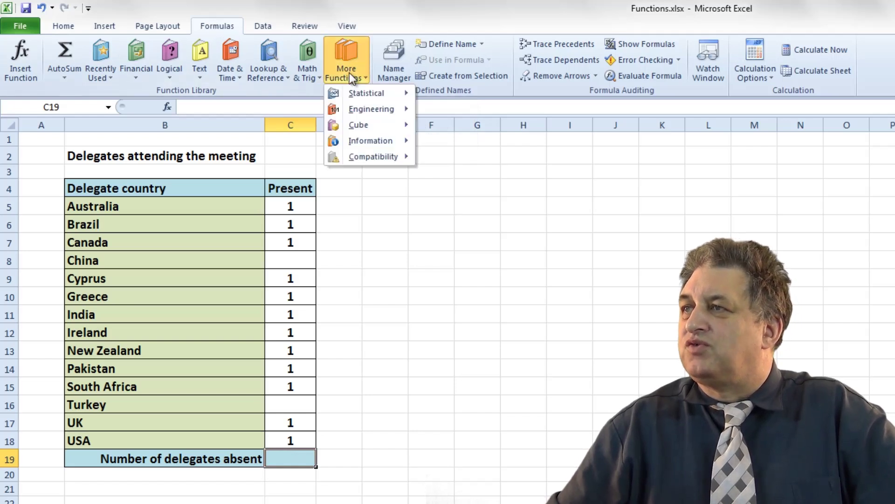
mouse_move(410, 95)
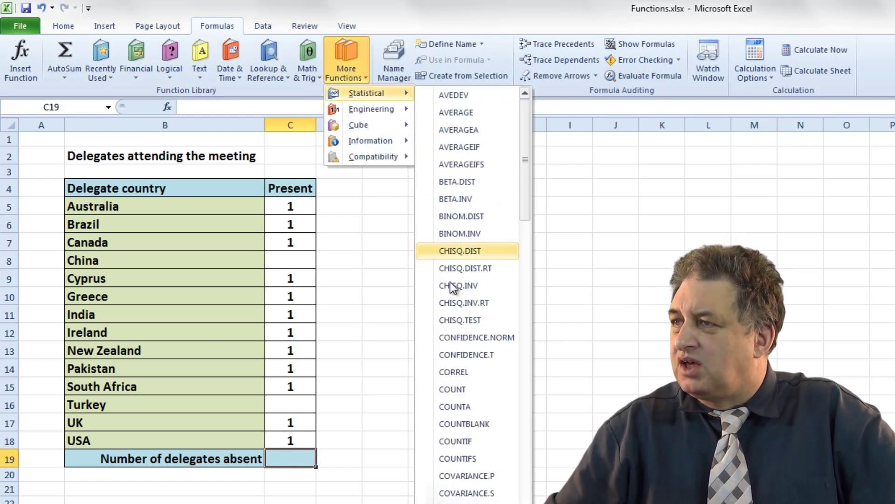
click(481, 424)
drag(296, 205, 295, 440)
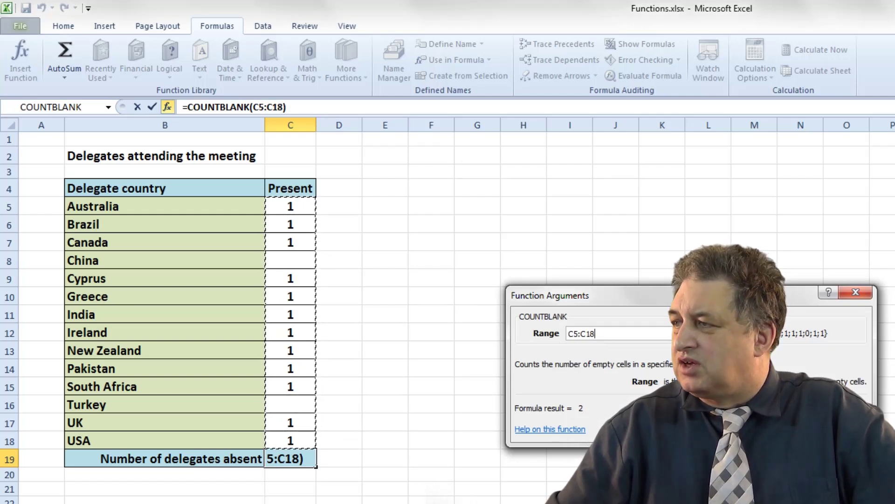
key(Return)
click(339, 475)
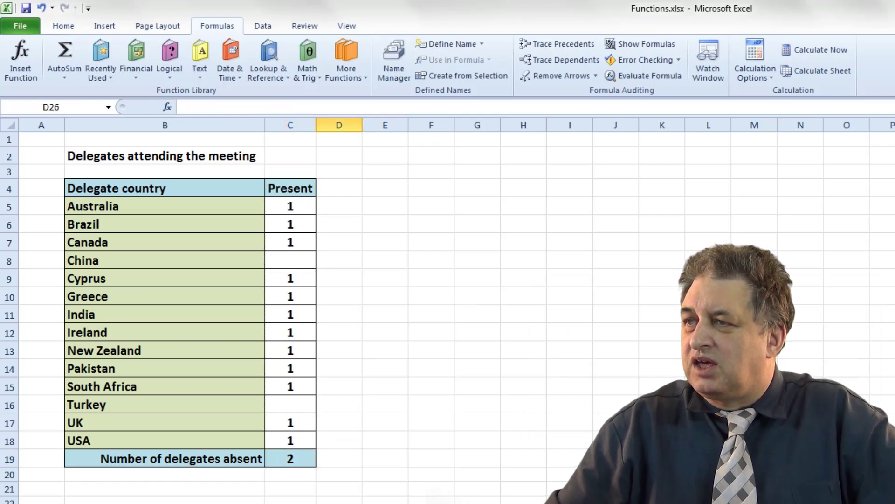
click(294, 457)
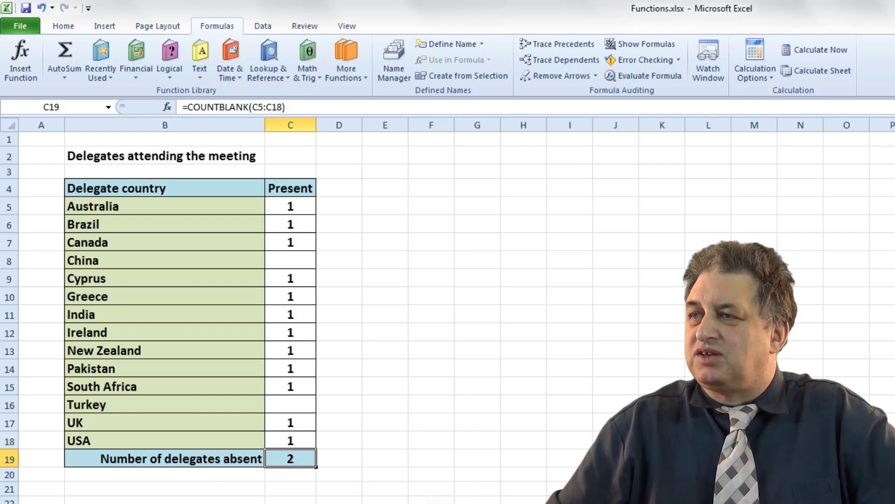
- Enter 1 for Ireland in C12 and 2 for New Zealand in C13
click(292, 474)
click(294, 458)
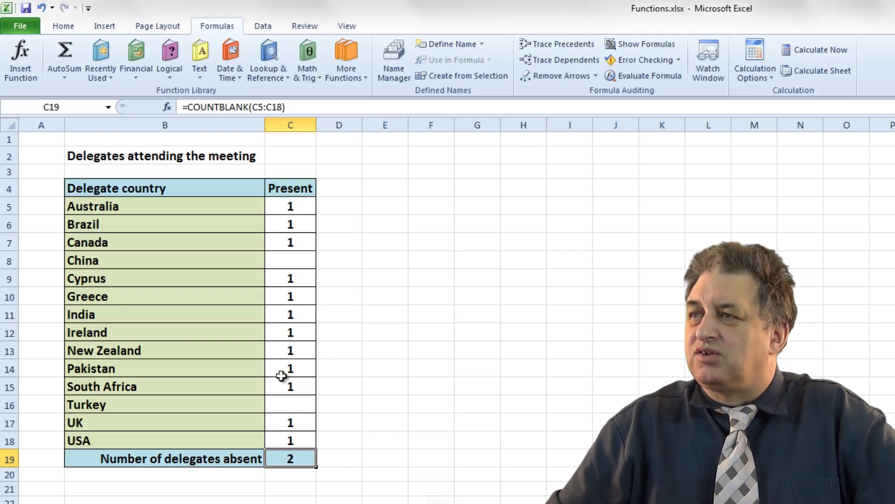
click(298, 336)
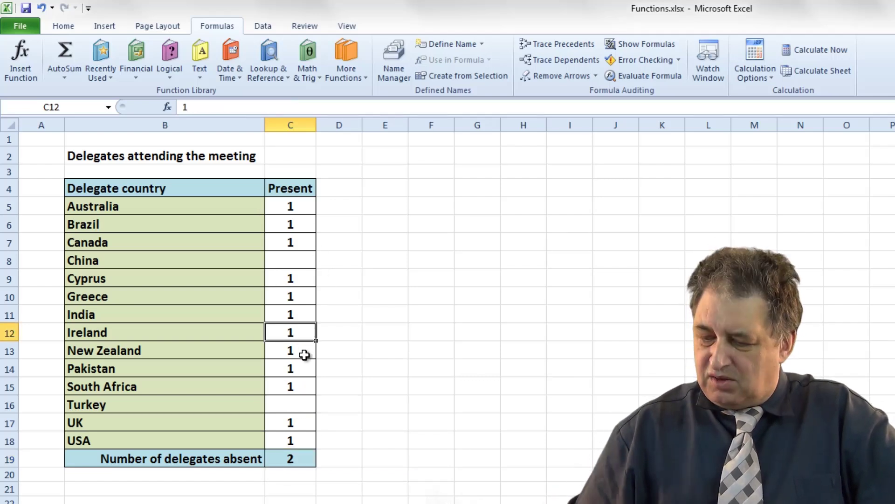
click(304, 355)
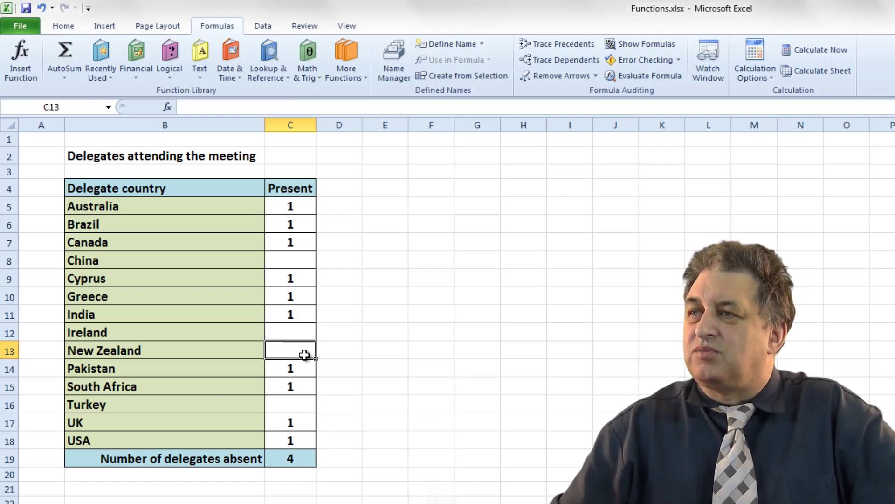
click(299, 337)
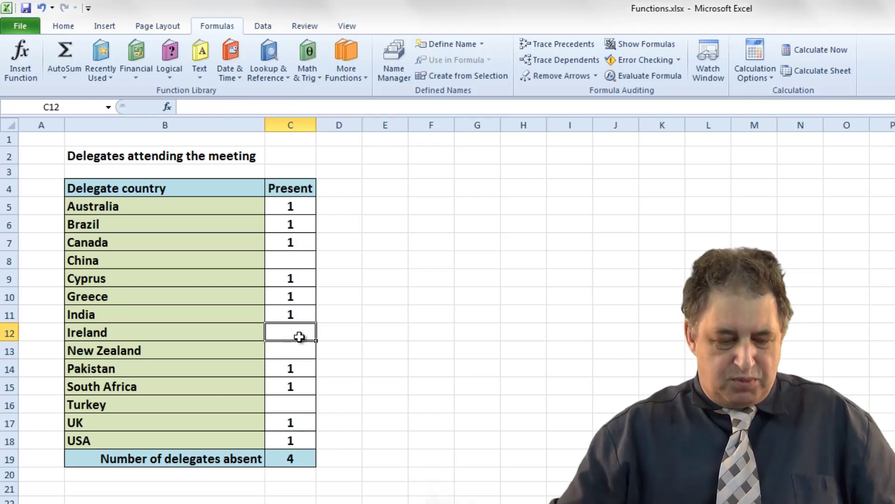
text(1)
key(Return)
text(2)
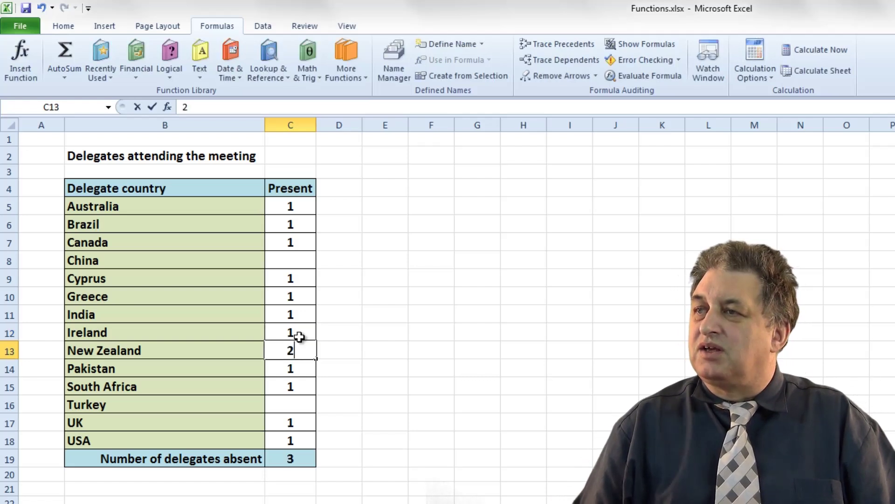
key(Return)
- Change New Zealand to 1 and mark Turkey present with 1, leaving China blank
click(298, 353)
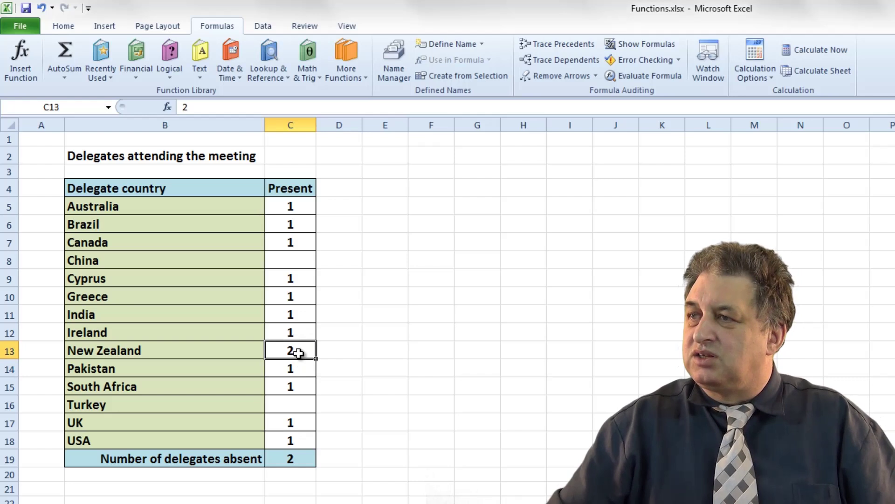
text(1)
key(Return)
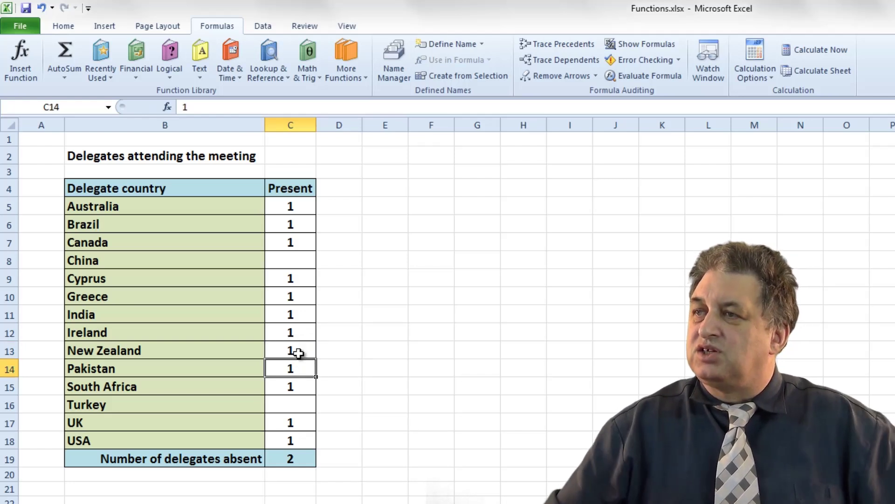
click(306, 404)
text(1)
key(Return)
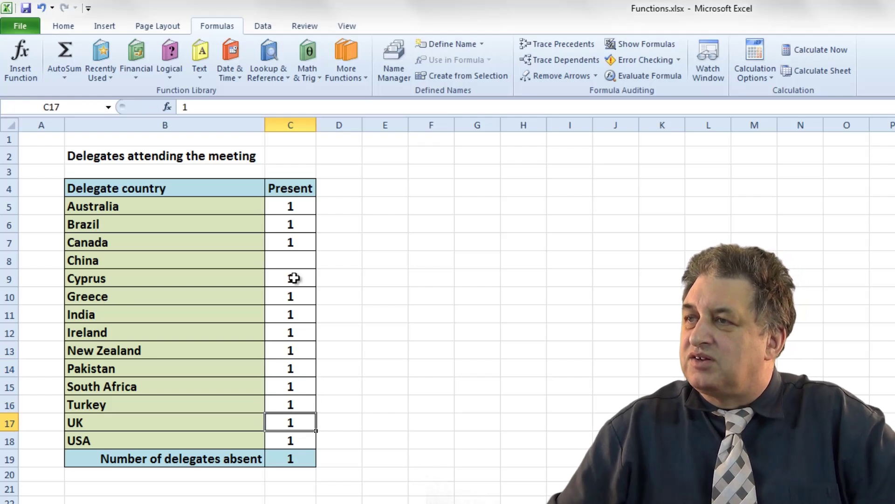
click(301, 260)
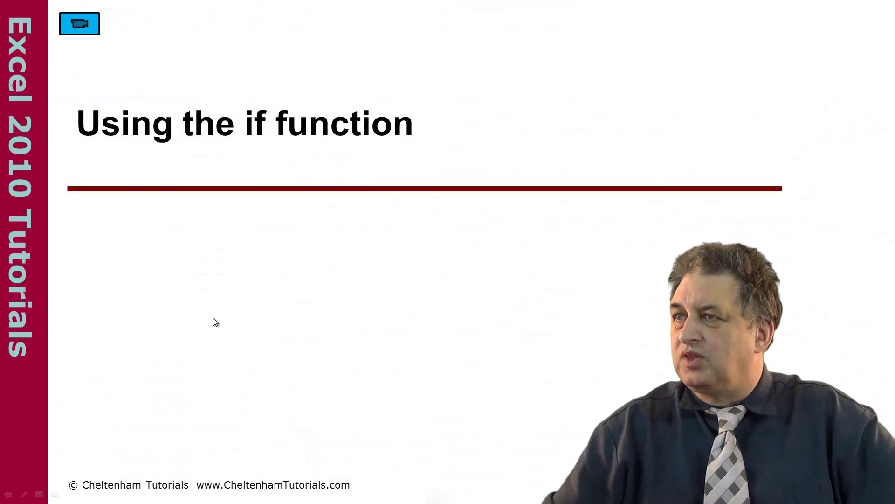
- Return from the 'Using the if function' slide to the student grades worksheet
click(64, 30)
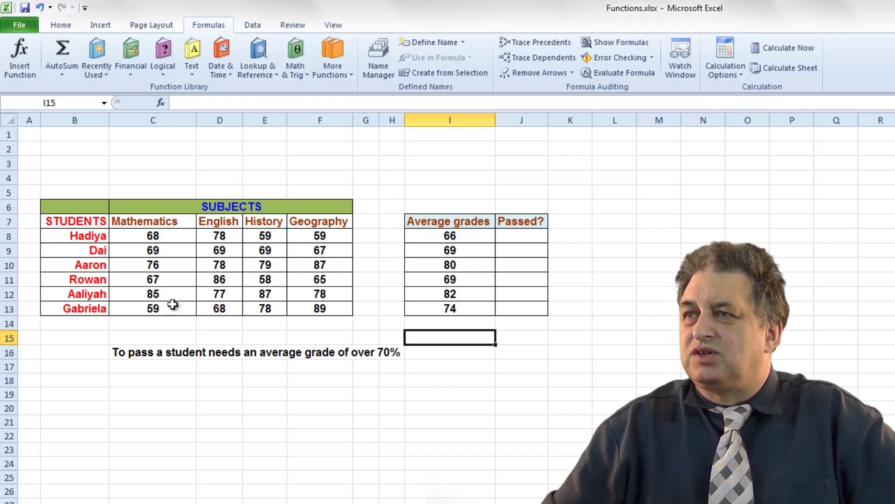
click(193, 222)
click(208, 223)
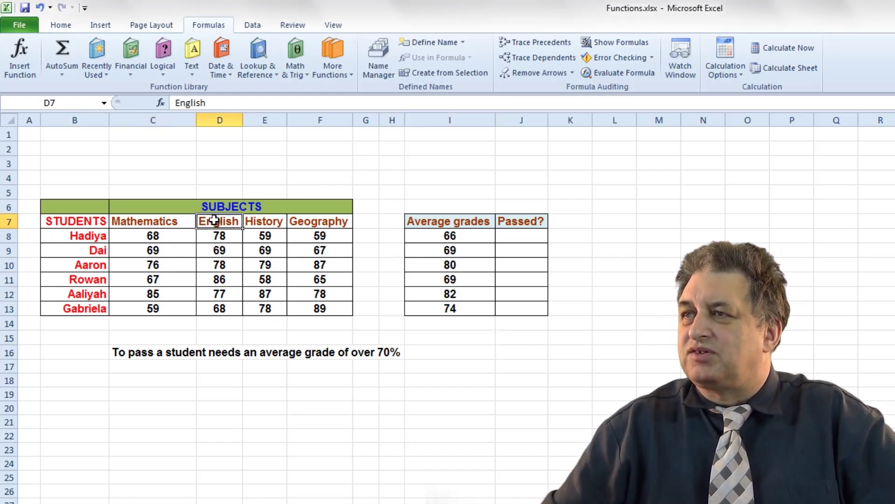
click(275, 224)
click(303, 220)
click(429, 238)
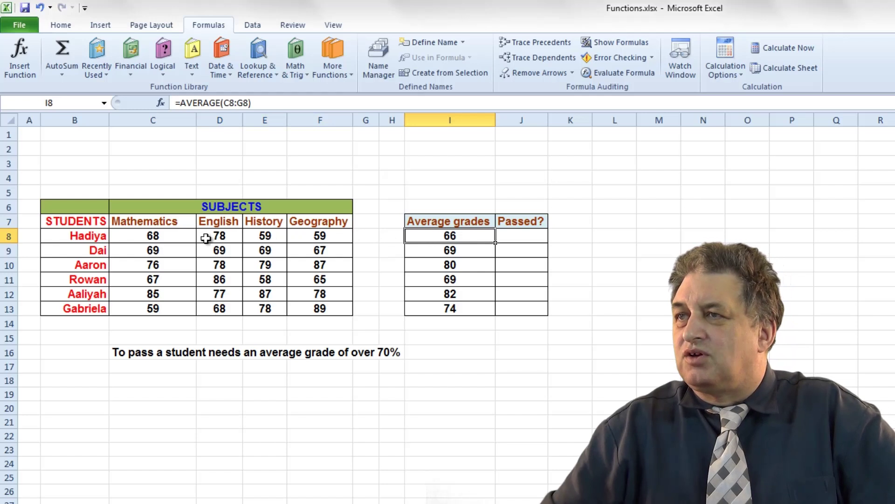
click(463, 249)
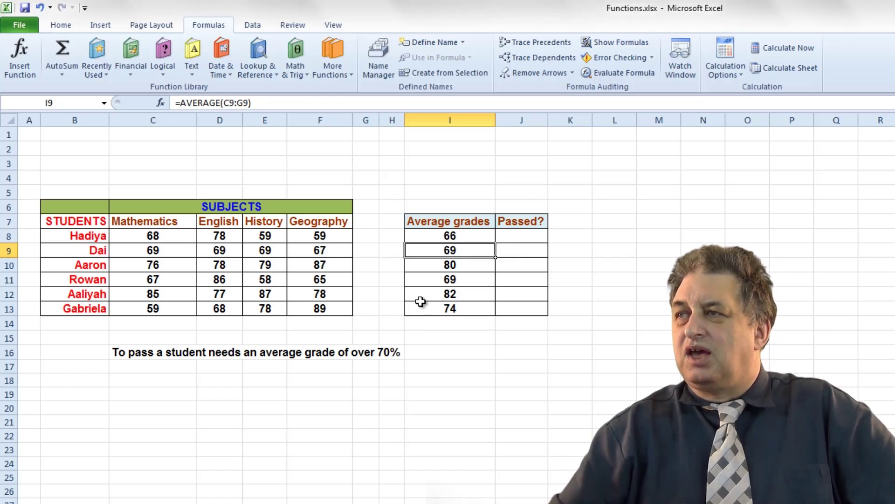
click(516, 235)
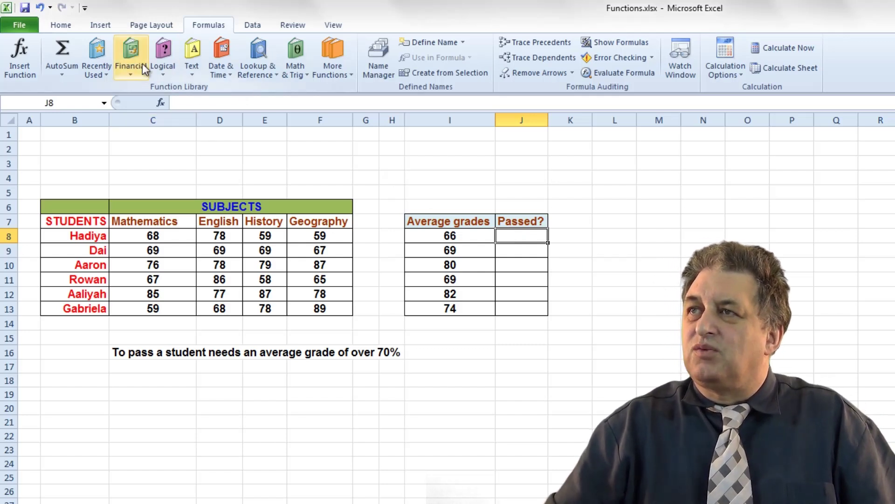
- Insert =IF(I8>70,"PASS","FAIL") in J8, showing FAIL for the 66 average
click(164, 54)
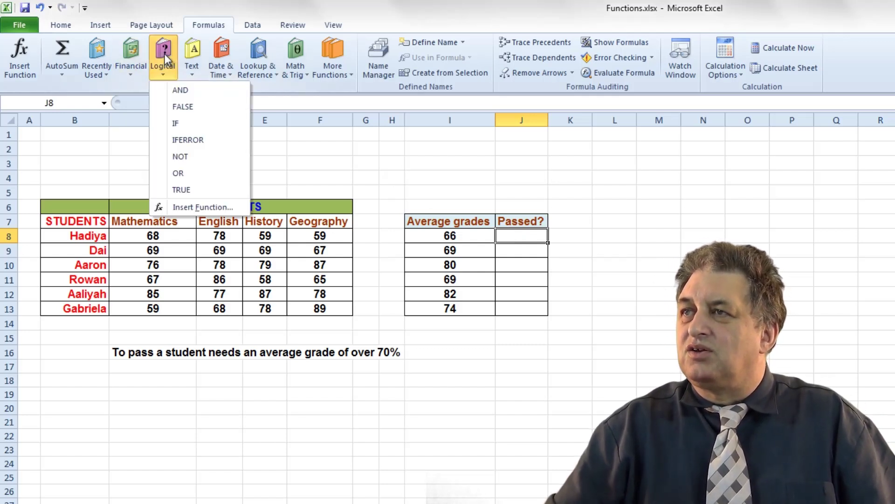
click(177, 124)
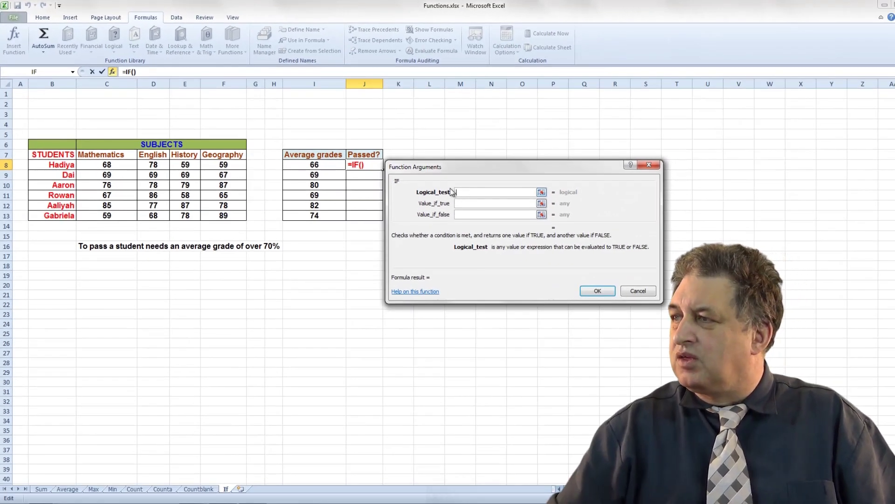
click(314, 165)
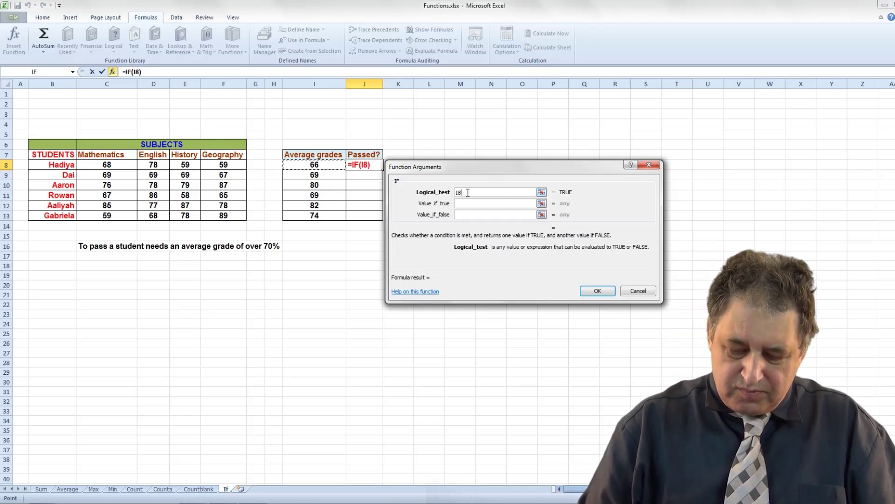
text(>70)
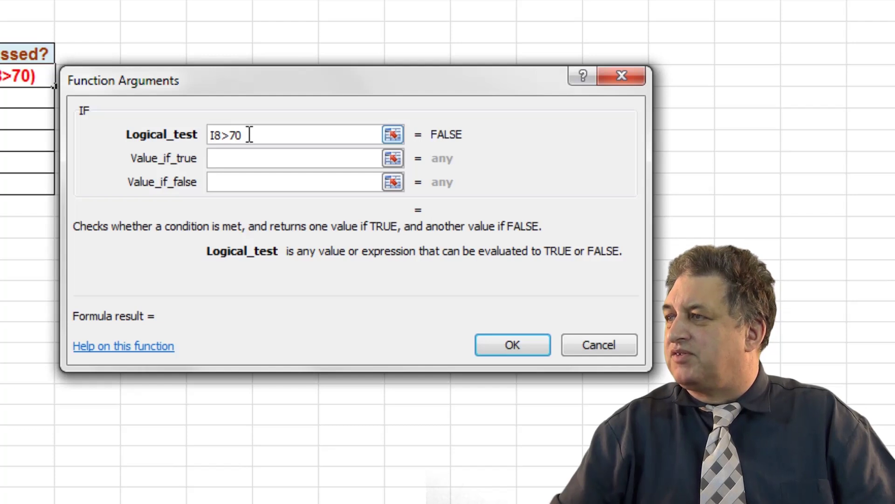
click(235, 158)
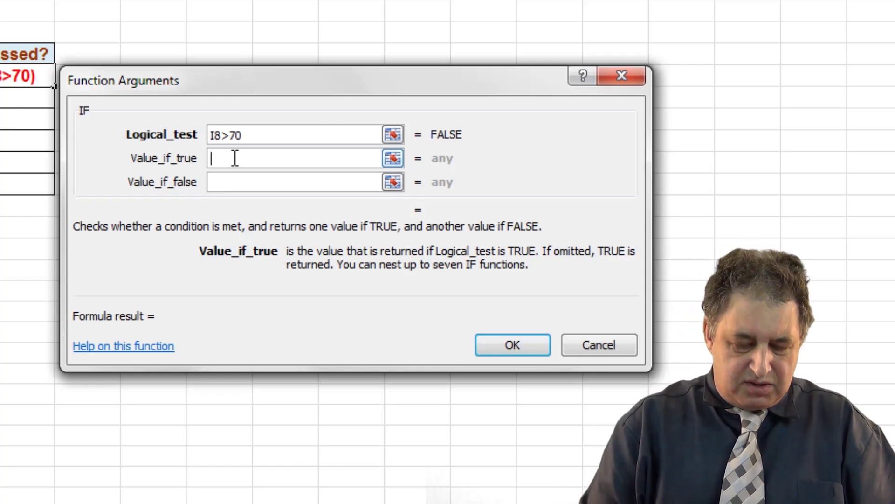
text(PASS)
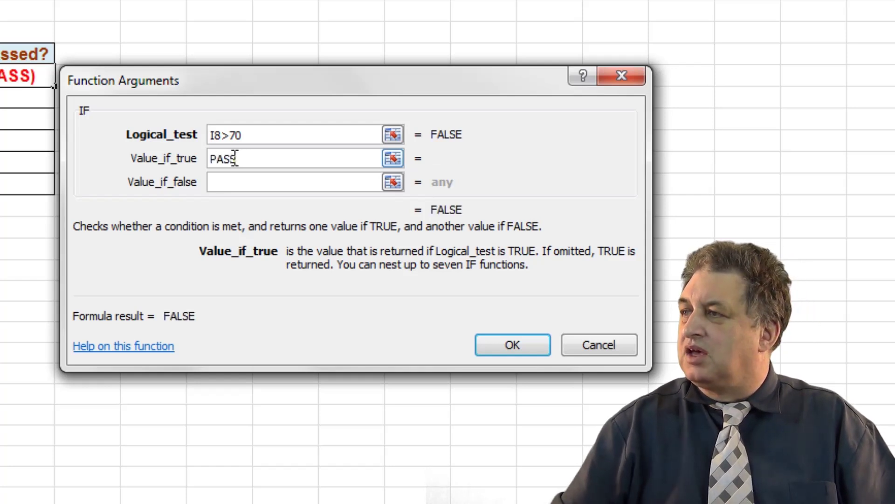
click(247, 181)
text(FAIL)
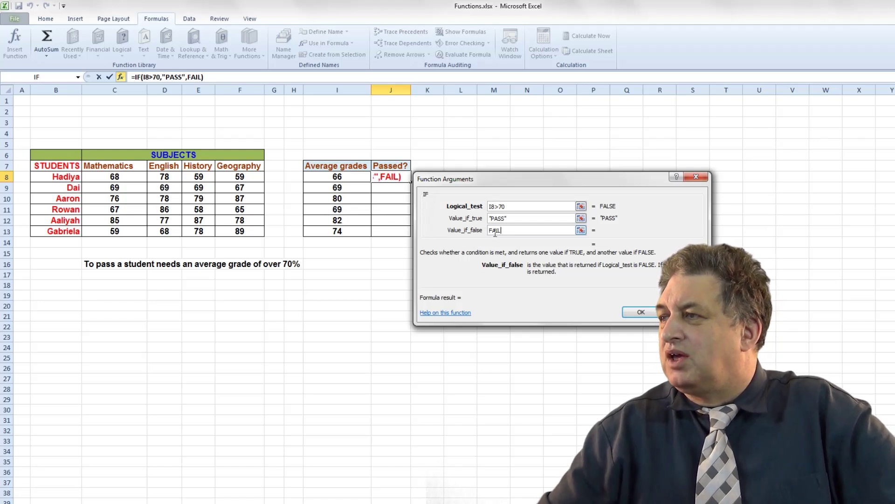
click(642, 312)
click(442, 316)
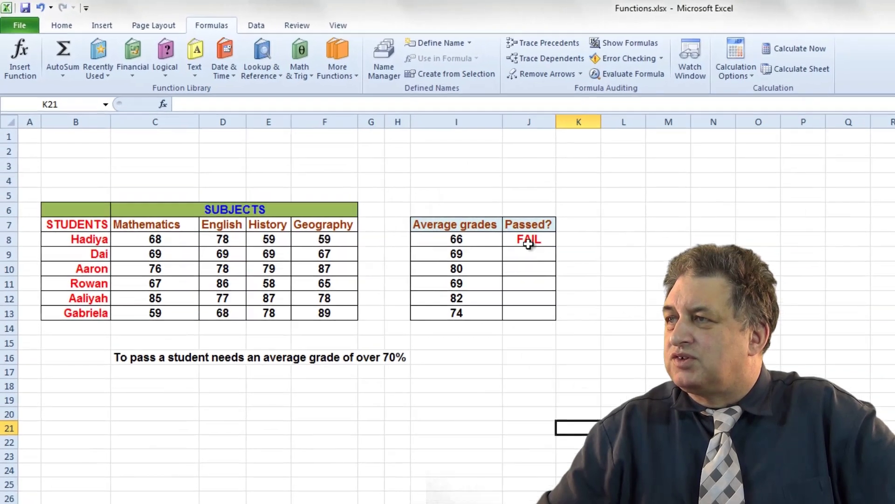
- Fill the IF formula from J8 down to J13
click(540, 240)
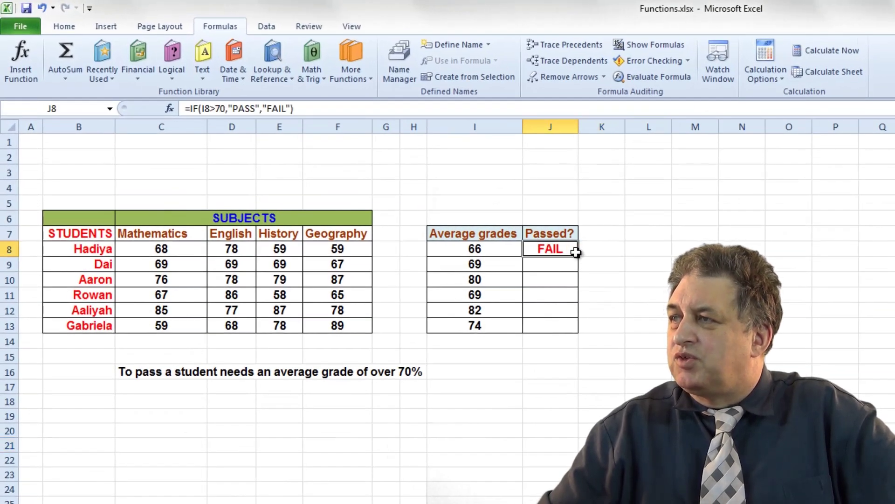
drag(579, 258, 583, 332)
click(562, 415)
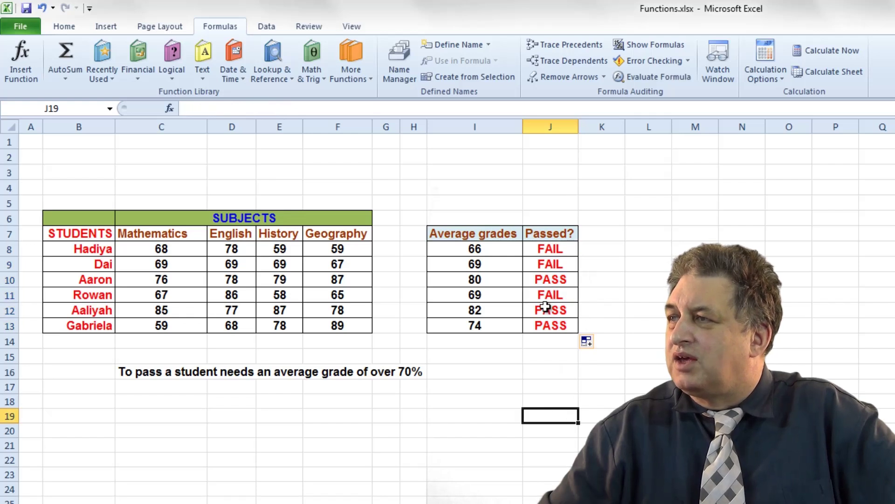
- Check the formulas in J8, I8, I9 and J10:J13, showing FAIL, PASS, FAIL, PASS, PASS
click(558, 248)
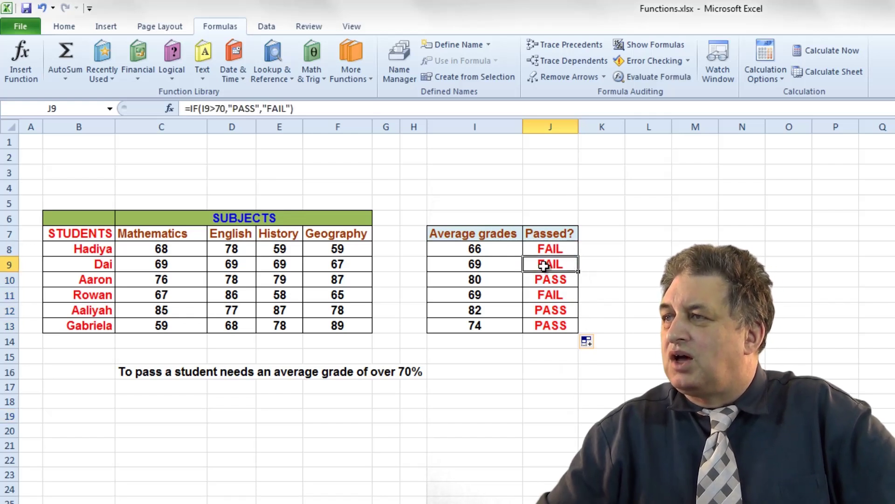
click(494, 251)
click(493, 264)
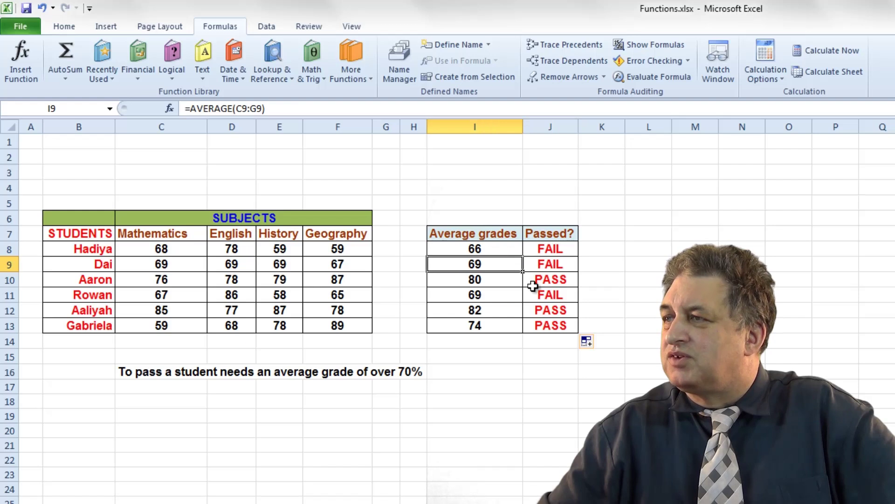
click(558, 281)
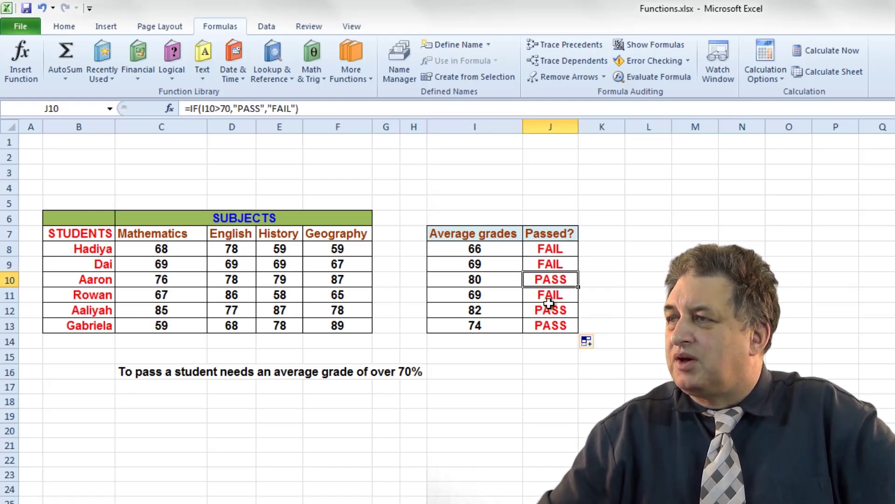
click(549, 296)
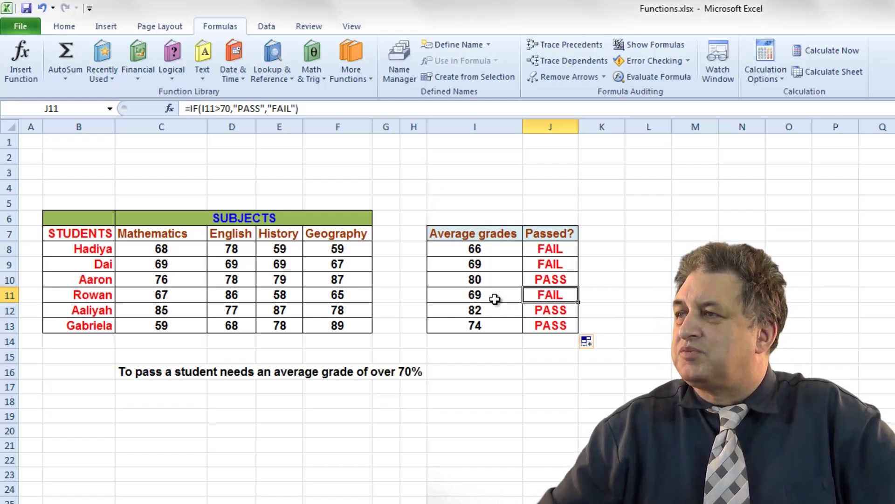
click(554, 311)
click(551, 327)
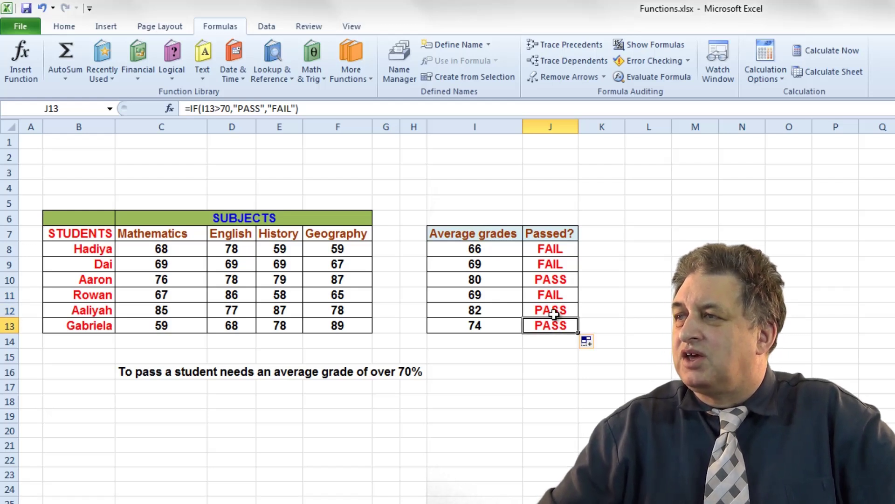
click(545, 252)
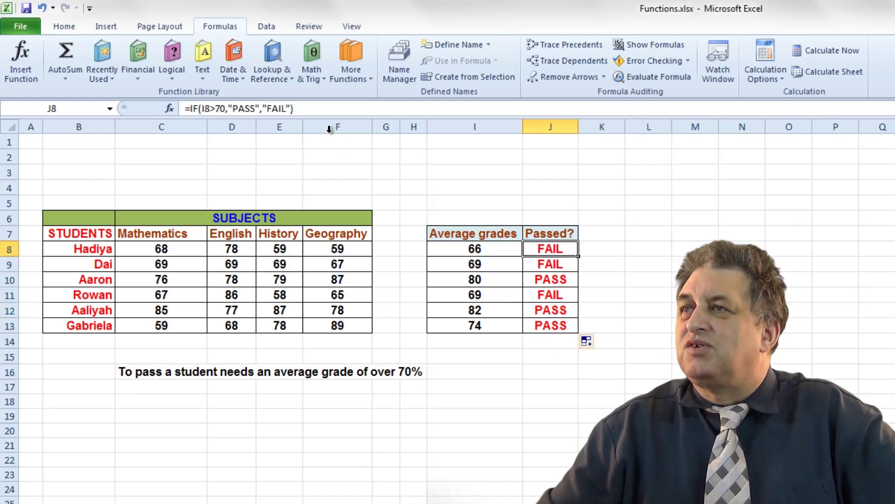